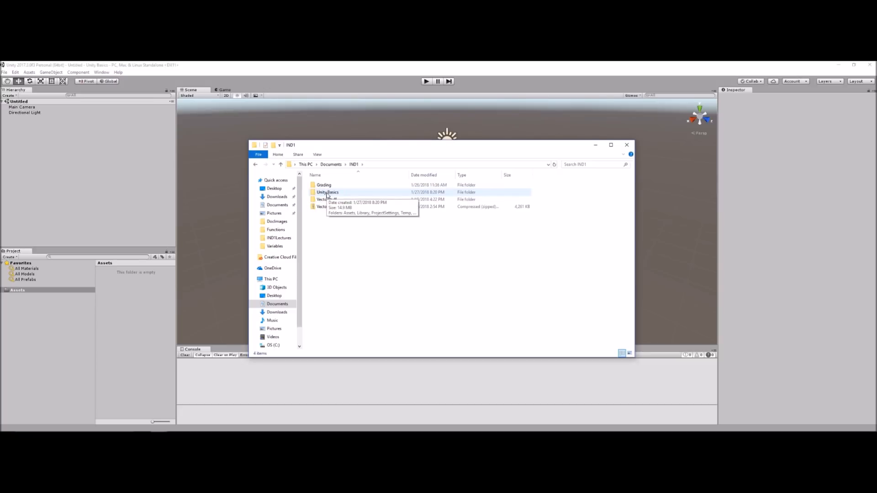
- Examine the Unity Basics project folder and the contents of its Assets subfolder in File Explorer
double_click(327, 193)
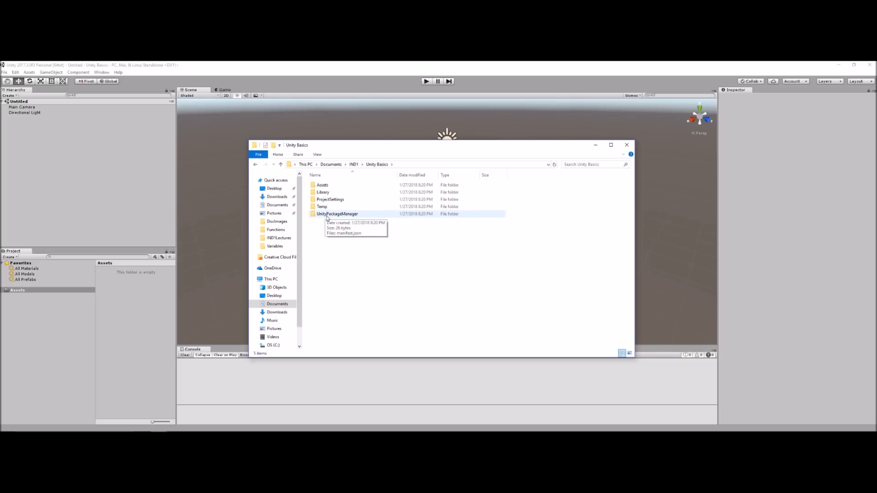
double_click(322, 187)
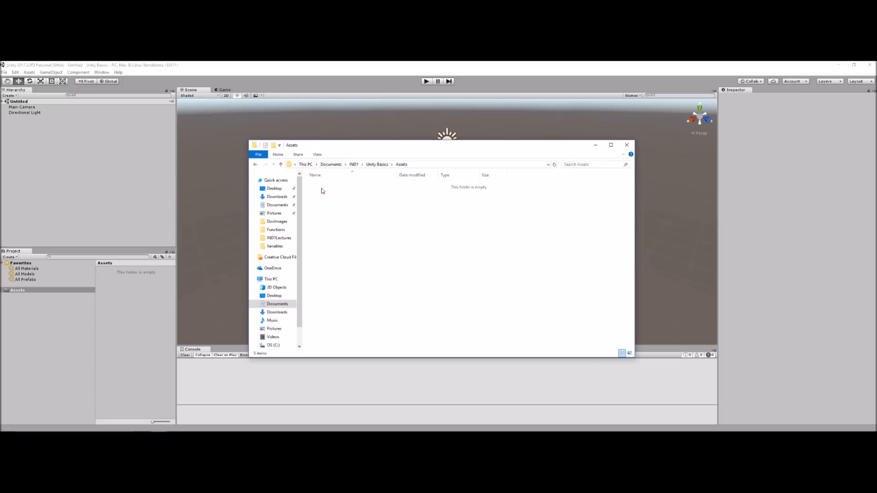
click(256, 165)
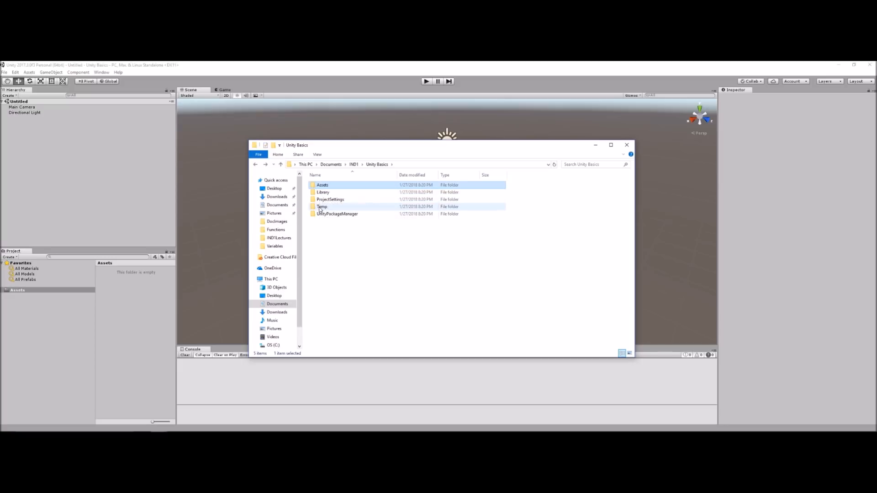
mouse_move(321, 207)
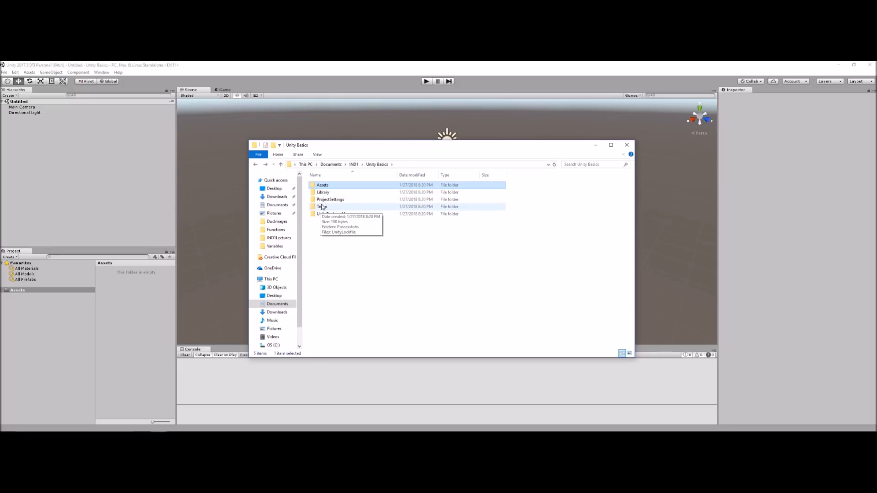
mouse_move(326, 186)
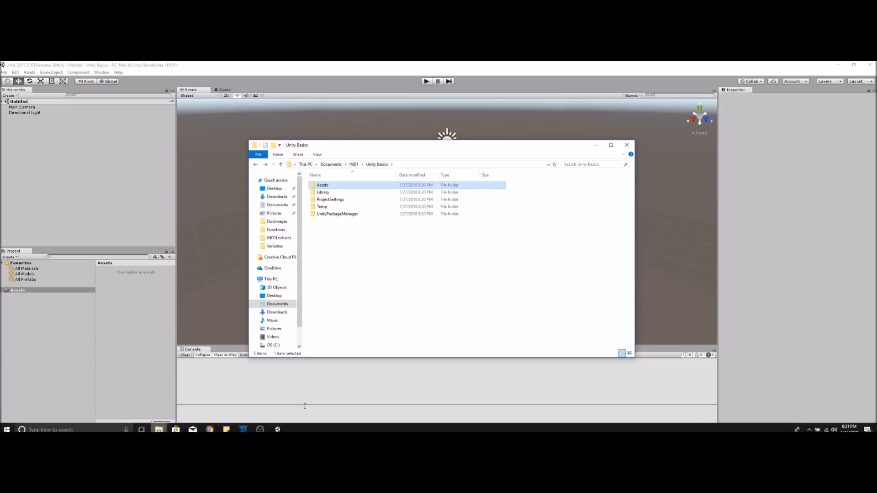
- Switch to the slide presentation, advance to the Hierarchy slide, and return to the Unity editor
key(alt+Tab)
key(Right)
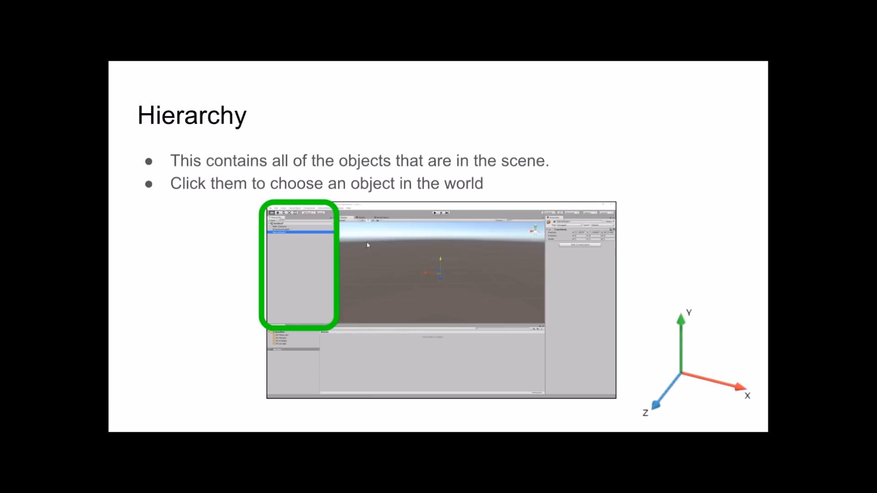
key(alt+Tab)
key(alt+Tab)
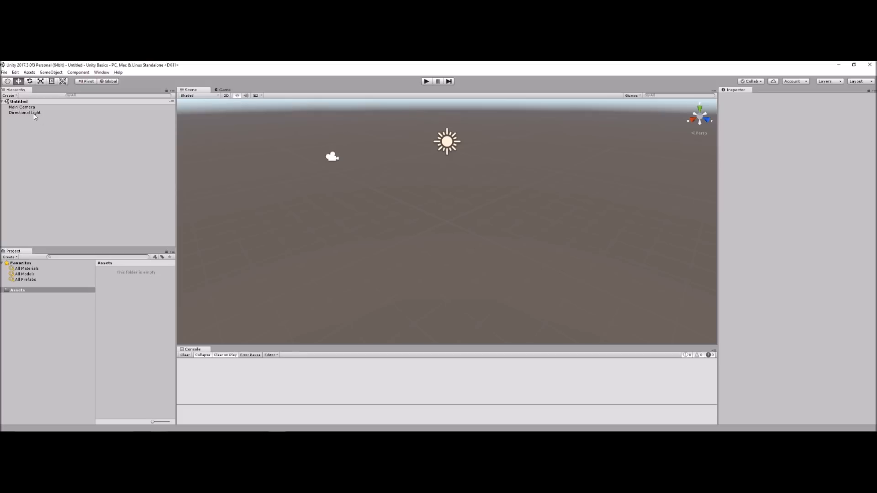
- Create an empty game object in the scene hierarchy
right_drag(368, 260, 367, 244)
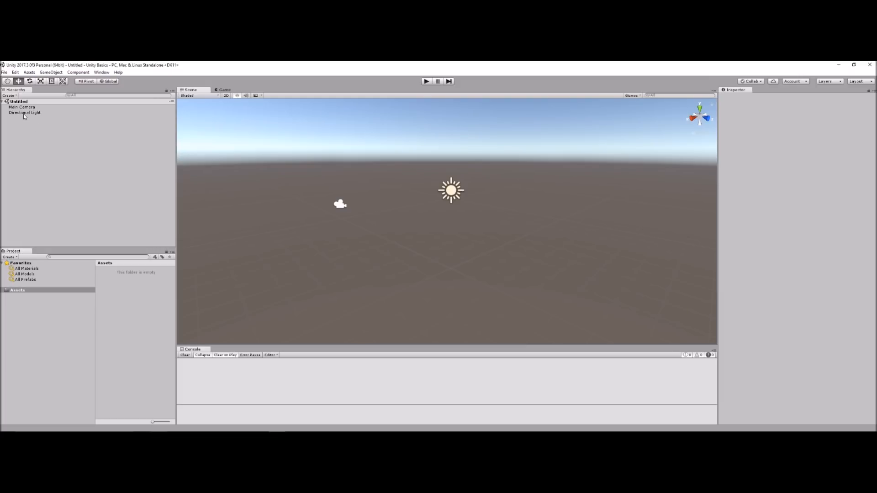
right_click(32, 149)
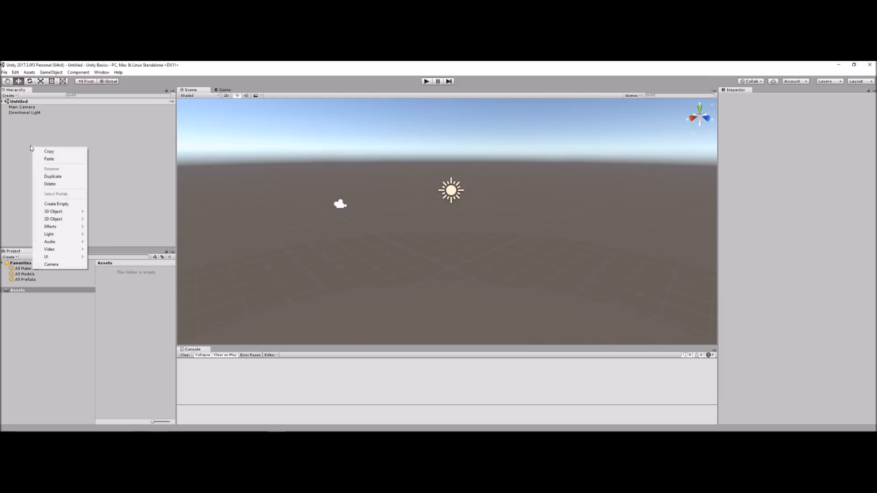
right_click(23, 137)
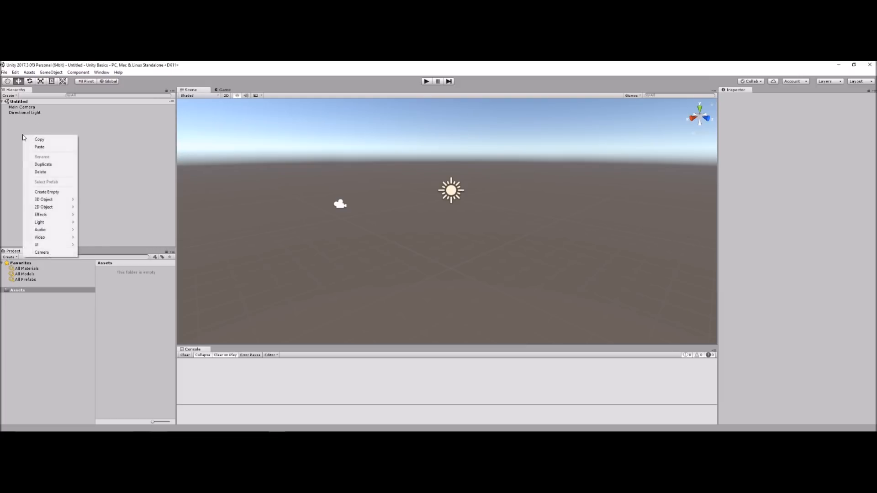
click(47, 192)
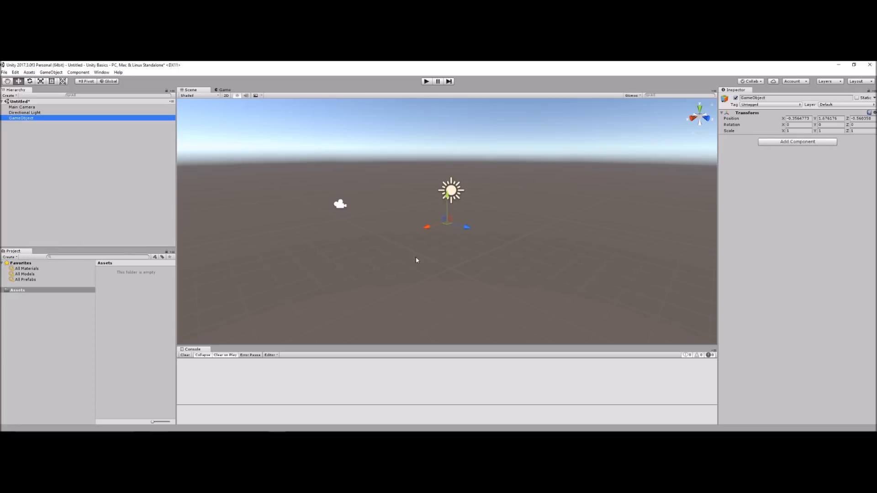
- Select Main Camera, Directional Light and GameObject in turn to see where each one sits in the scene
alt+drag(423, 258, 665, 247)
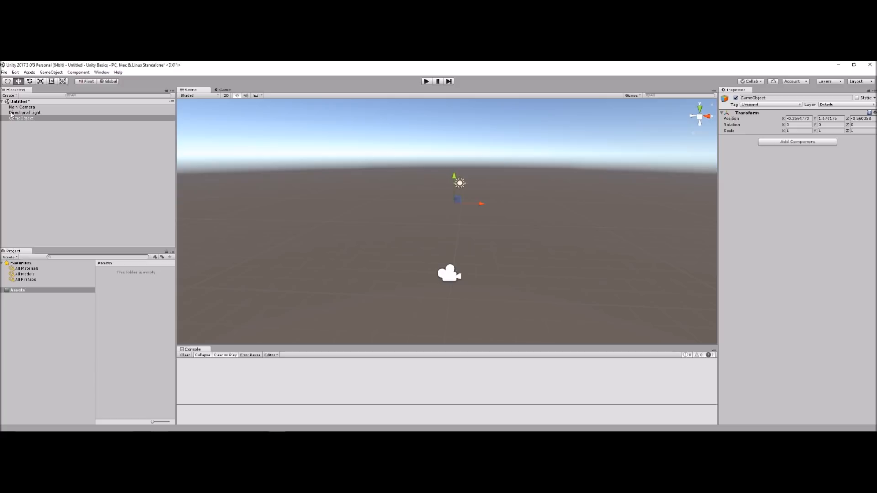
click(38, 114)
click(34, 108)
click(34, 113)
click(34, 117)
click(32, 114)
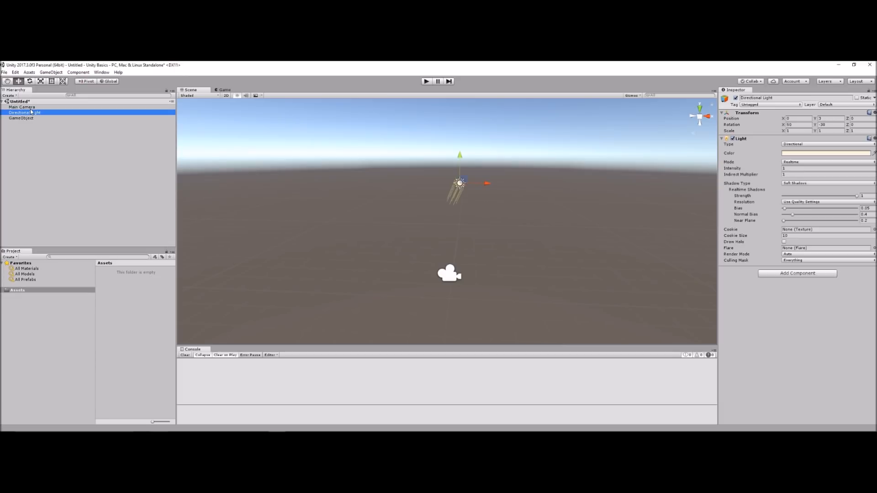
click(30, 108)
click(28, 118)
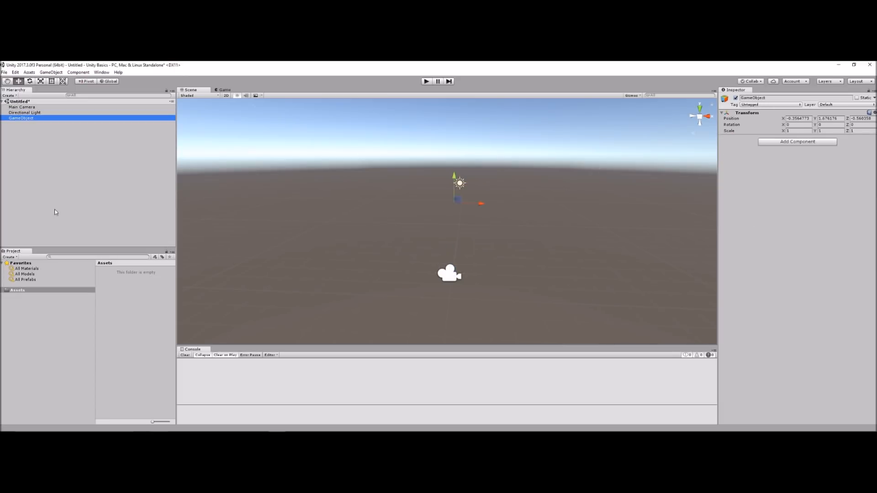
- Switch to the slide presentation, show the Project slide, and return to Unity's empty Assets folder
key(alt+Tab)
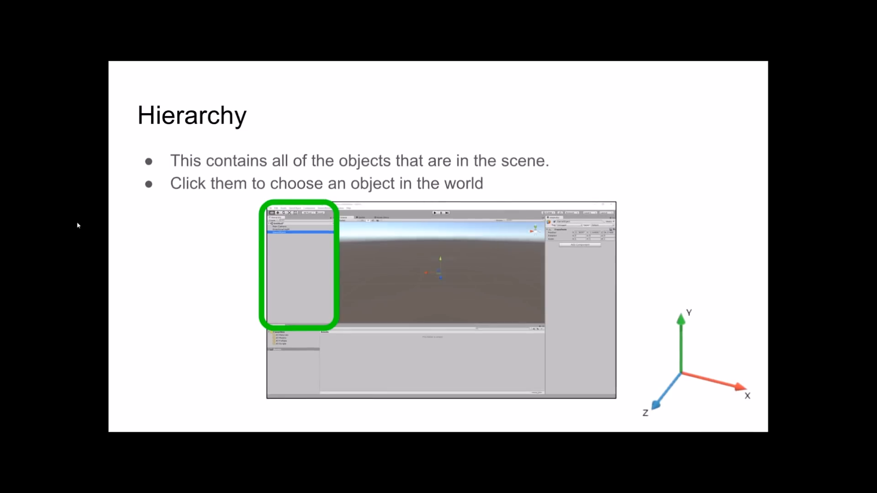
key(Right)
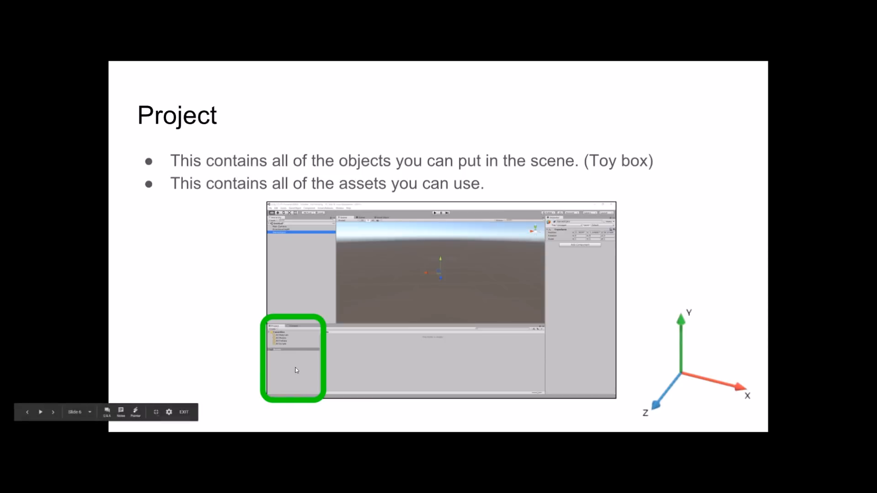
key(alt+Tab)
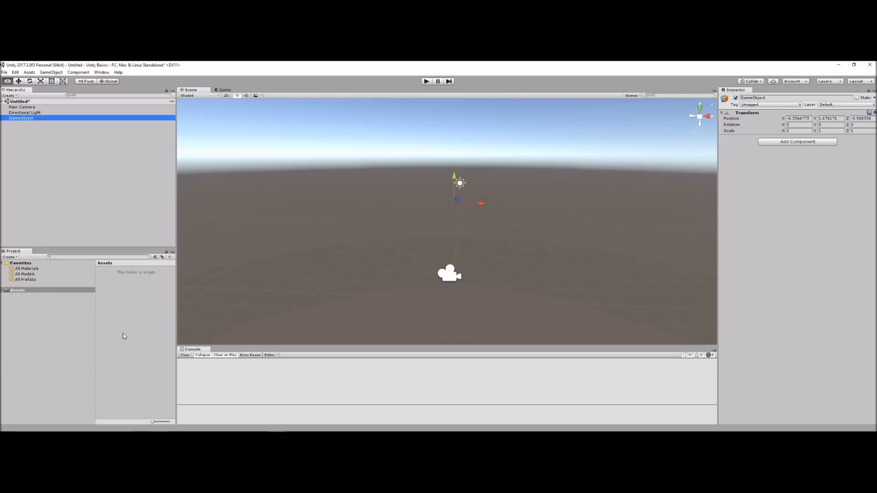
- Switch to the slide presentation, show the Inspector slide, and return to the Unity editor
key(alt+Tab)
key(Right)
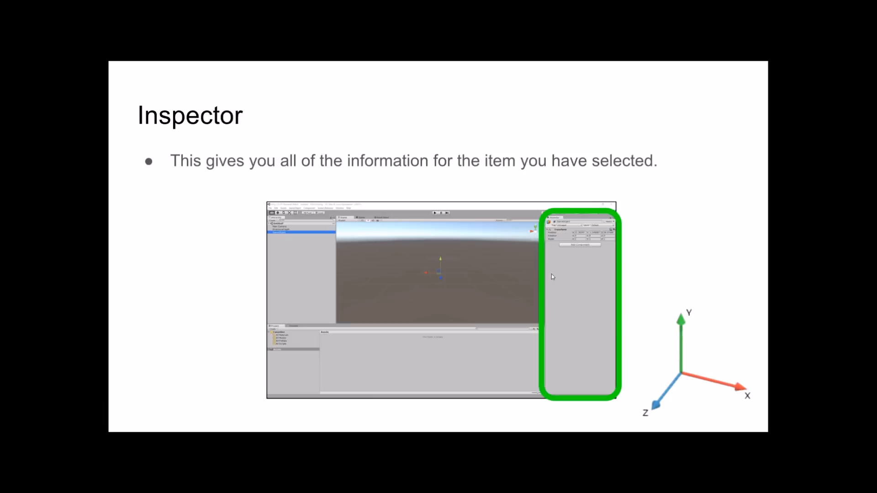
key(alt+Tab)
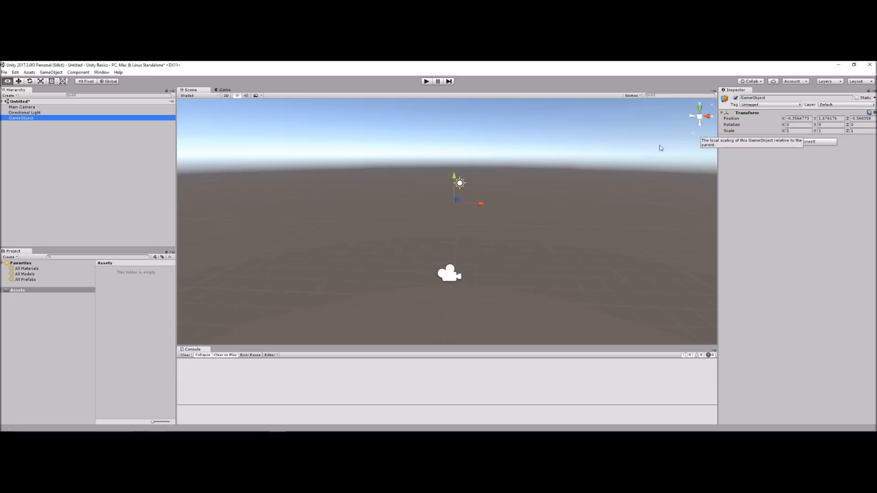
- Examine the component properties of the Main Camera and the Directional Light
click(34, 108)
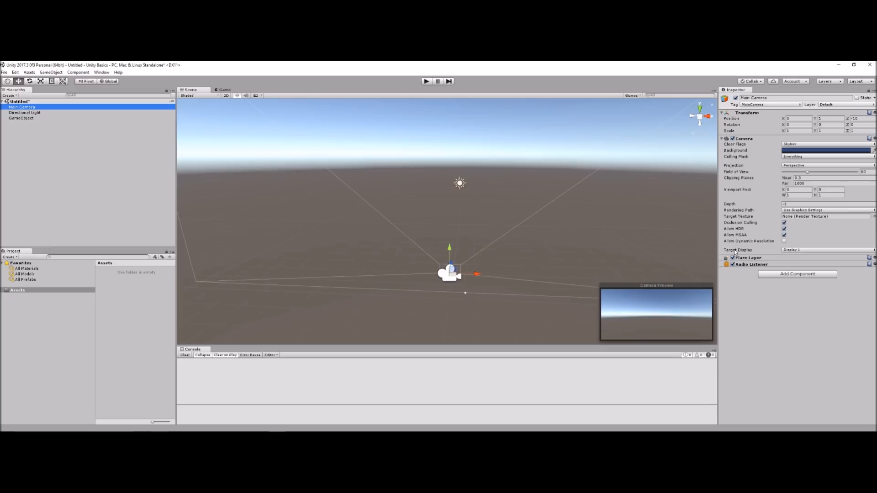
click(64, 113)
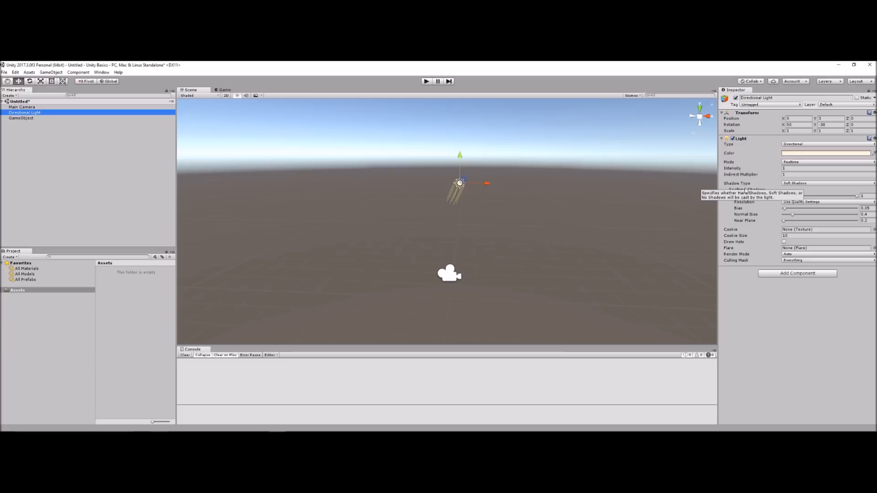
mouse_move(752, 176)
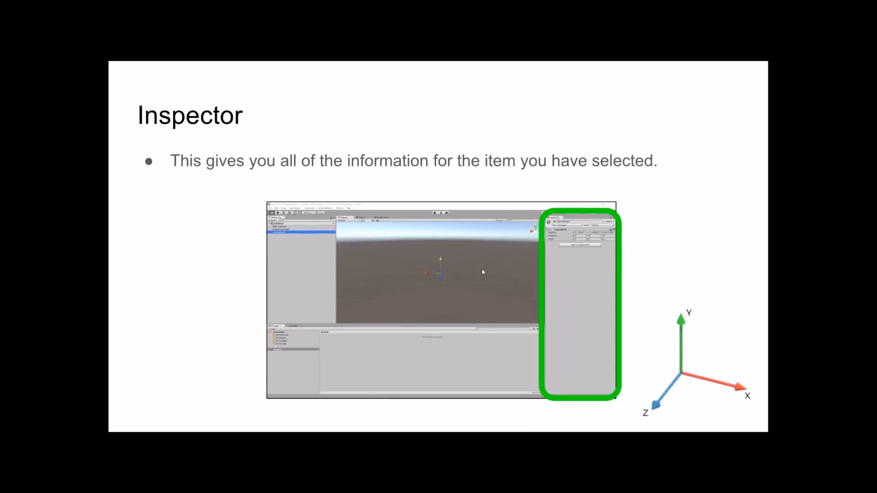
- Show the Scene and Game Windows slide, and examine the Main Camera from several angles in Unity's scene
click(479, 259)
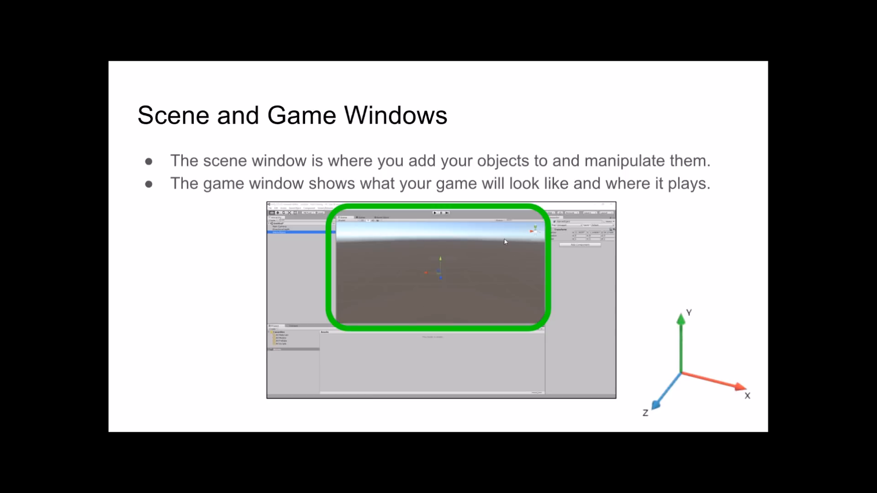
key(alt+Tab)
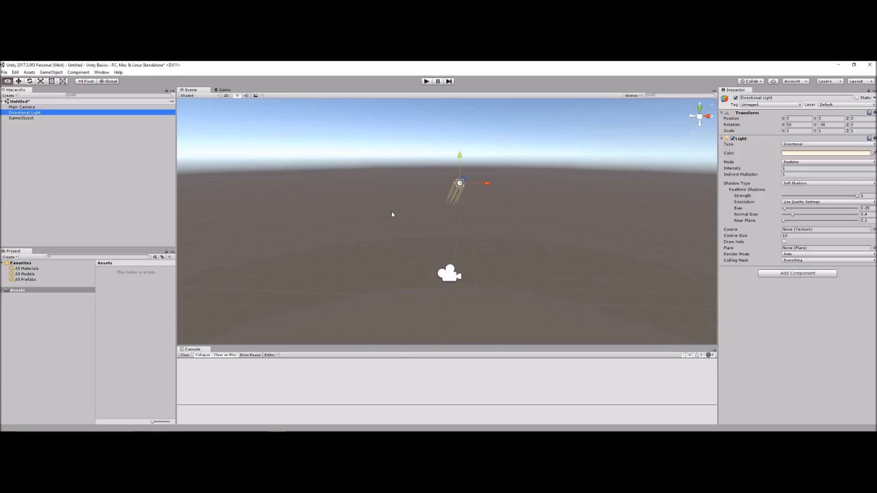
alt+drag(343, 237, 450, 261)
click(40, 108)
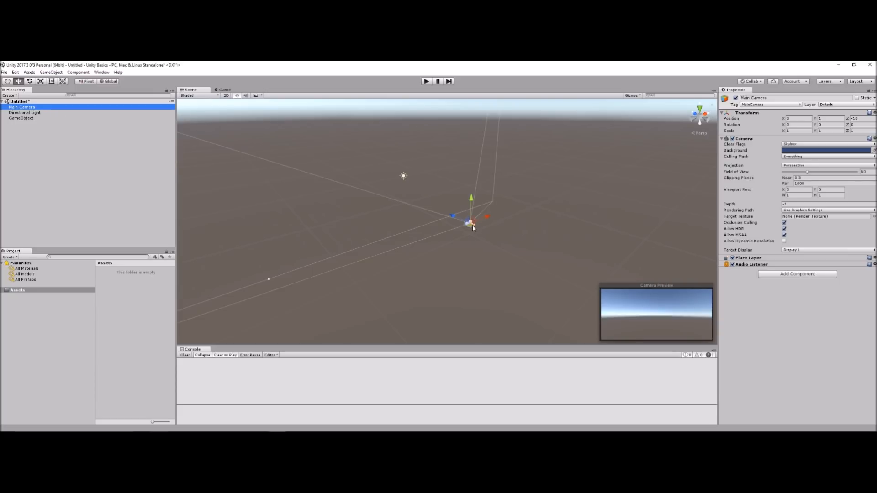
alt+drag(472, 227, 341, 238)
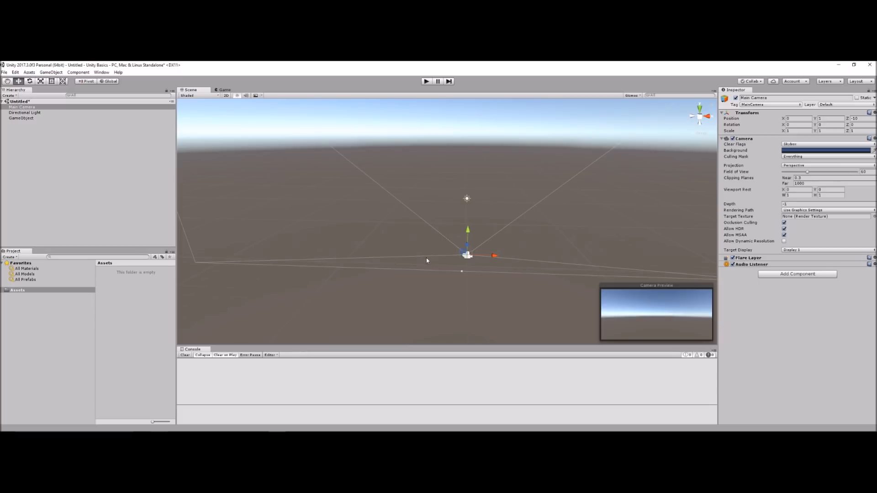
alt+drag(410, 226, 389, 223)
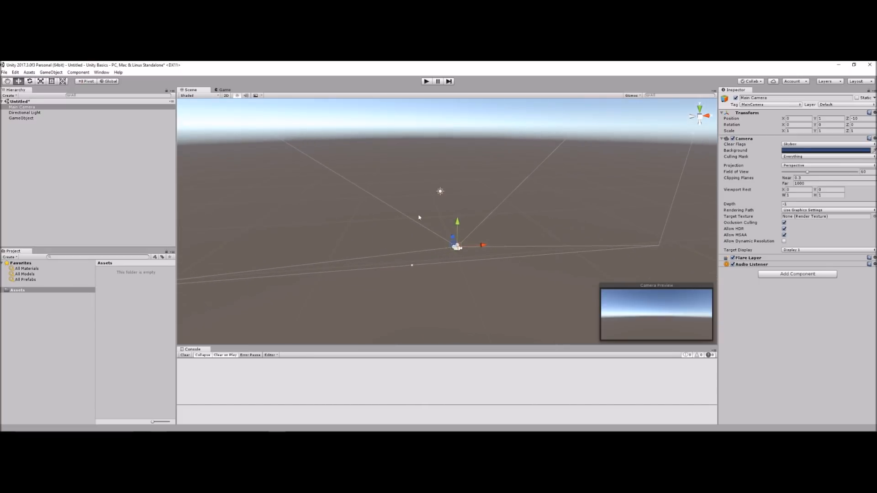
- Compare the Game view with the Scene view, finishing on the Scene view
click(223, 90)
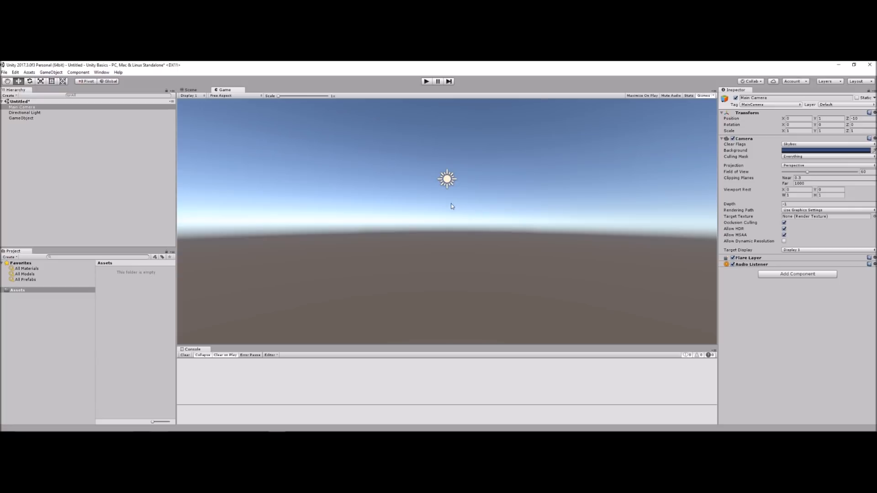
click(202, 91)
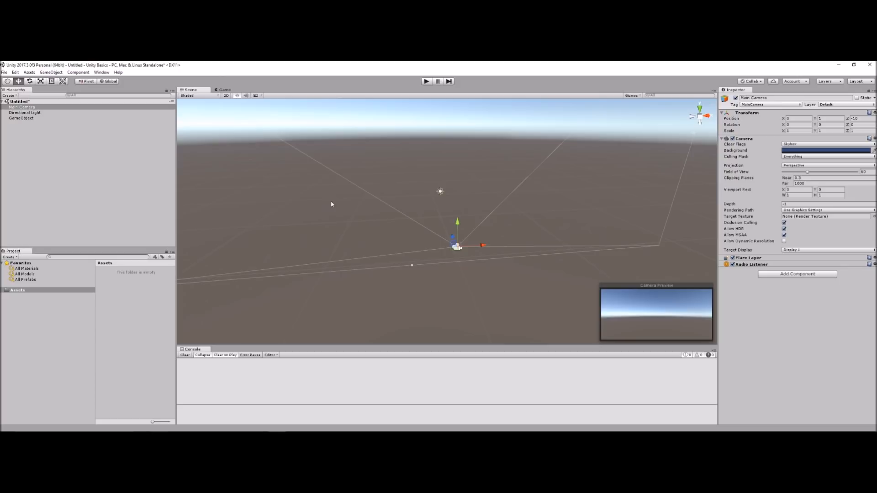
click(221, 91)
click(202, 91)
click(222, 91)
click(203, 91)
click(224, 90)
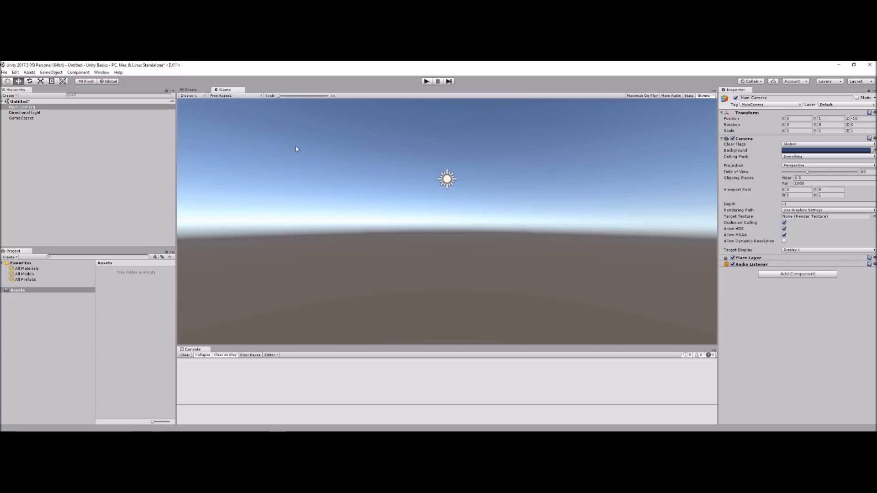
click(204, 92)
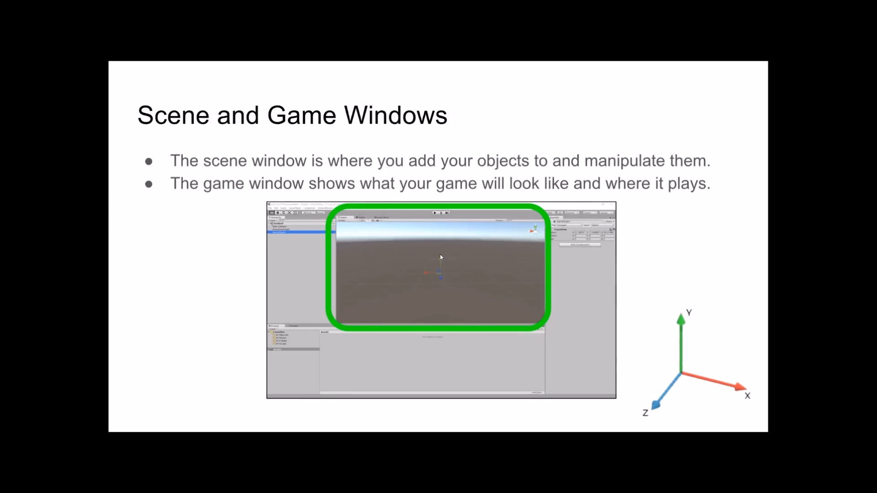
- Advance the slide presentation to the GameObject slide and return to the Unity editor
key(Right)
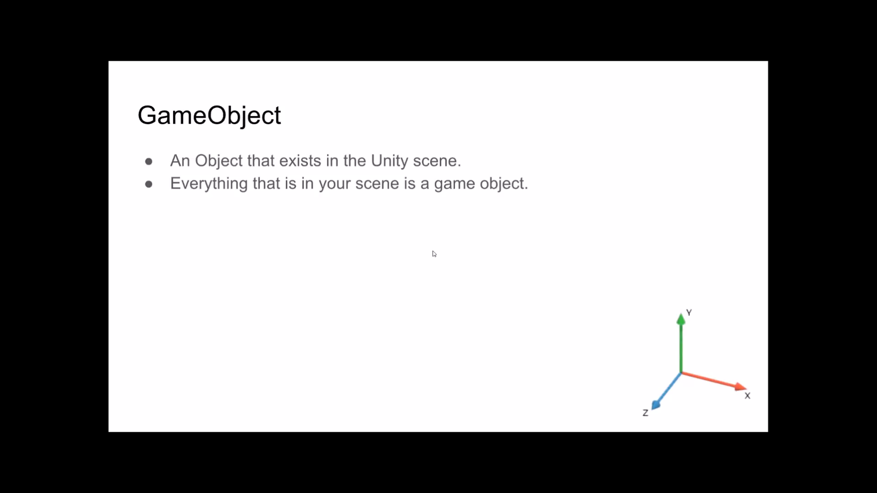
key(alt+Tab)
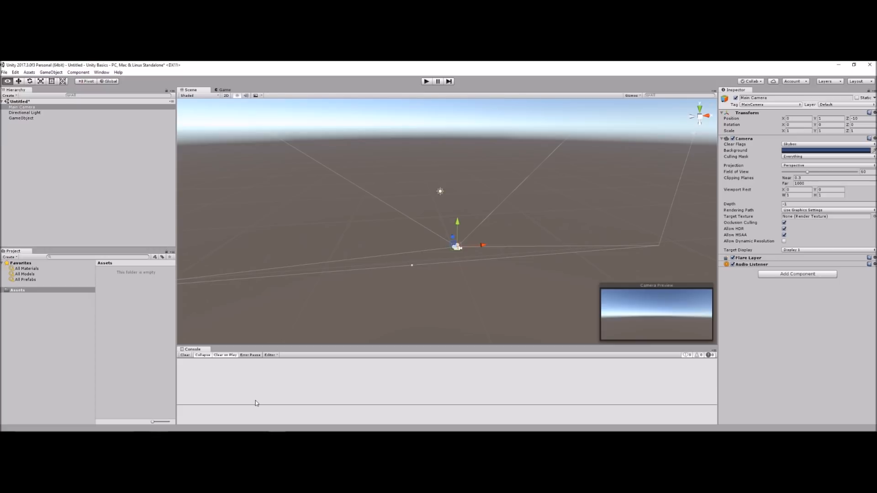
key(alt+Tab)
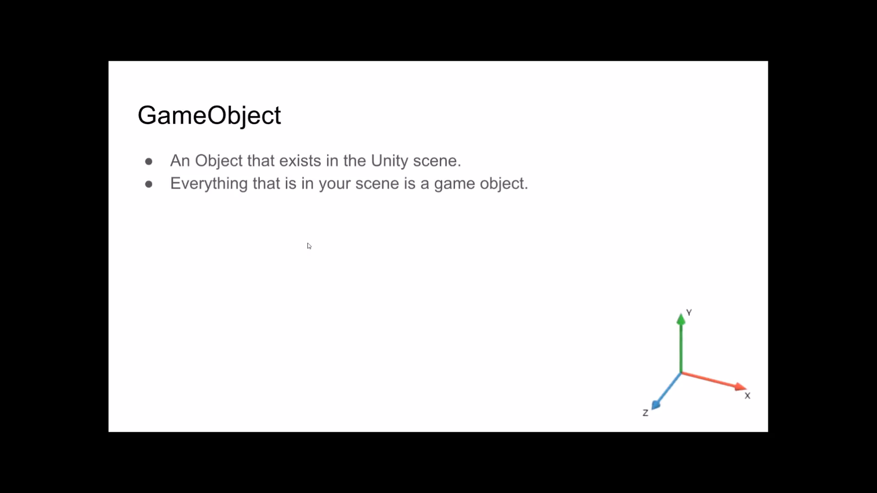
key(alt+Tab)
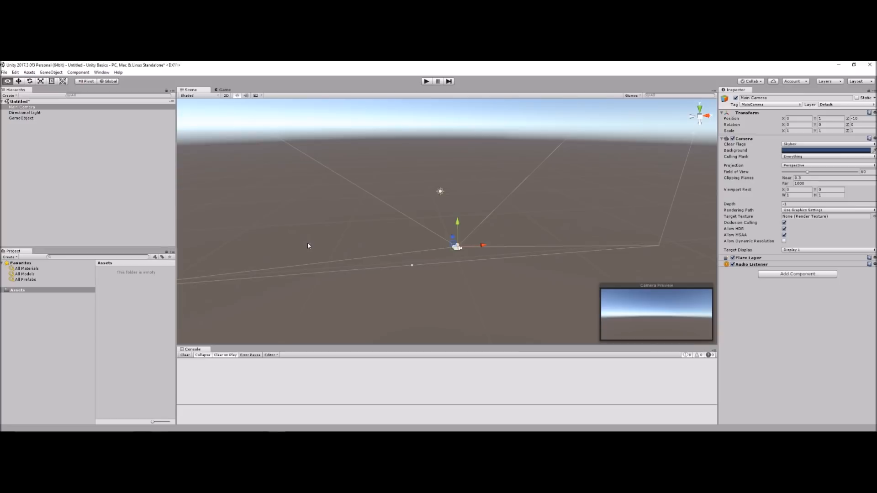
- Reset the empty GameObject's Transform so its position is 0, 0, 0
click(26, 119)
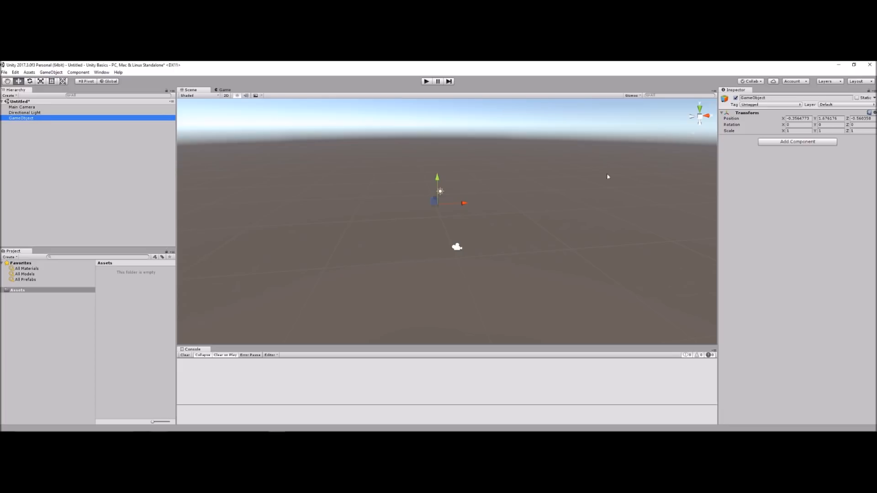
alt+drag(529, 238, 507, 227)
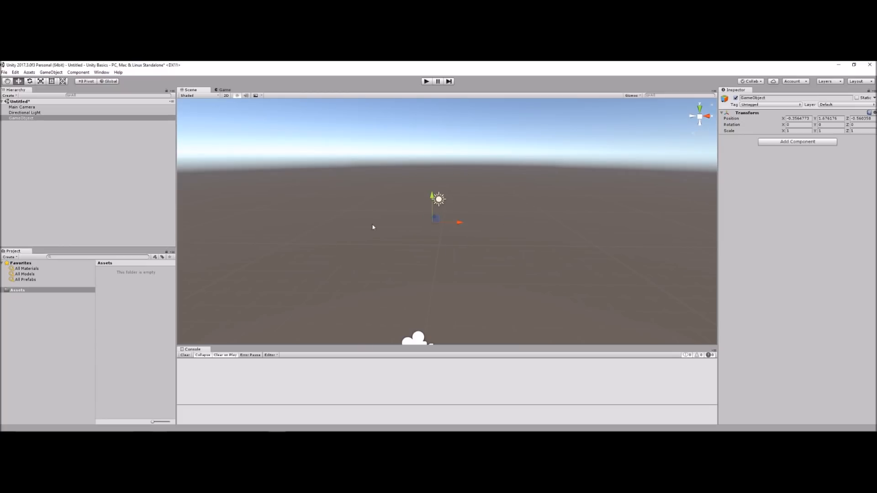
alt+drag(427, 259, 443, 258)
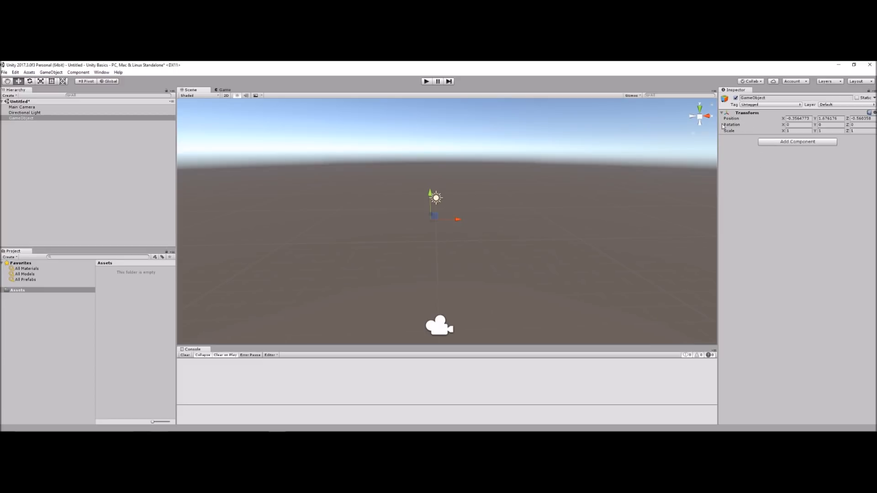
click(874, 112)
click(857, 120)
- Create a 3D cube in the scene and move it along the X axis to about 2.51
right_click(40, 153)
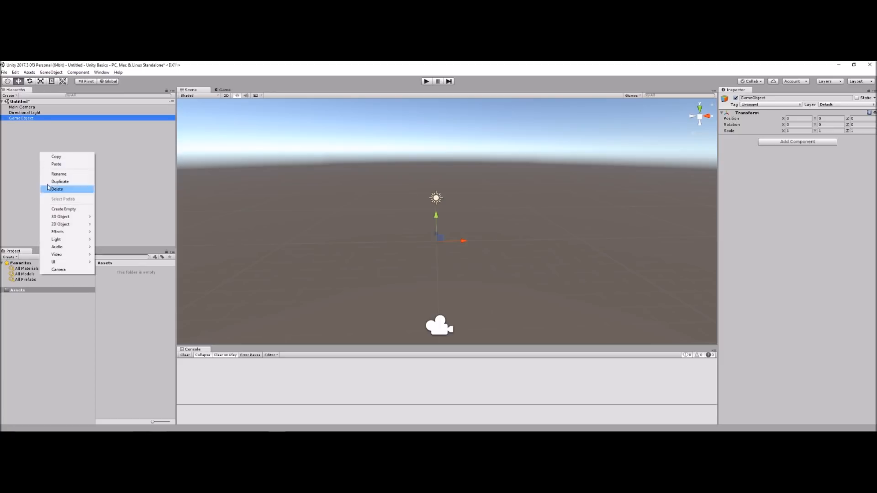
right_click(24, 144)
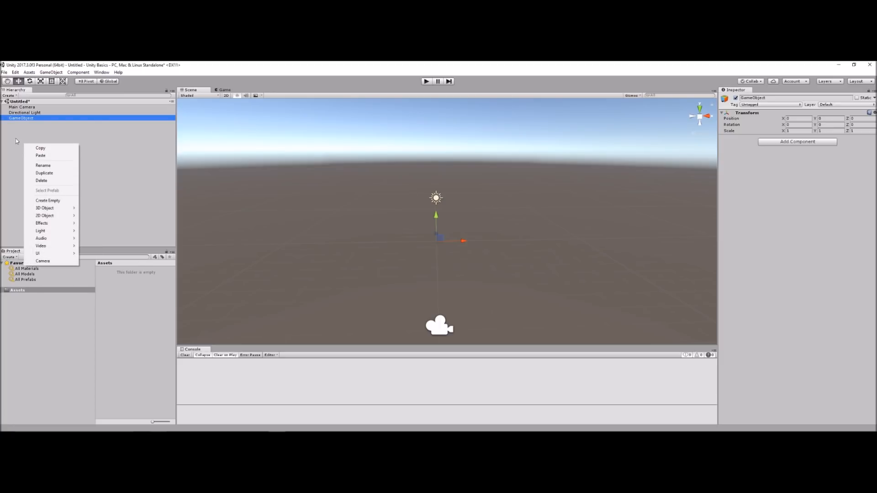
mouse_move(42, 209)
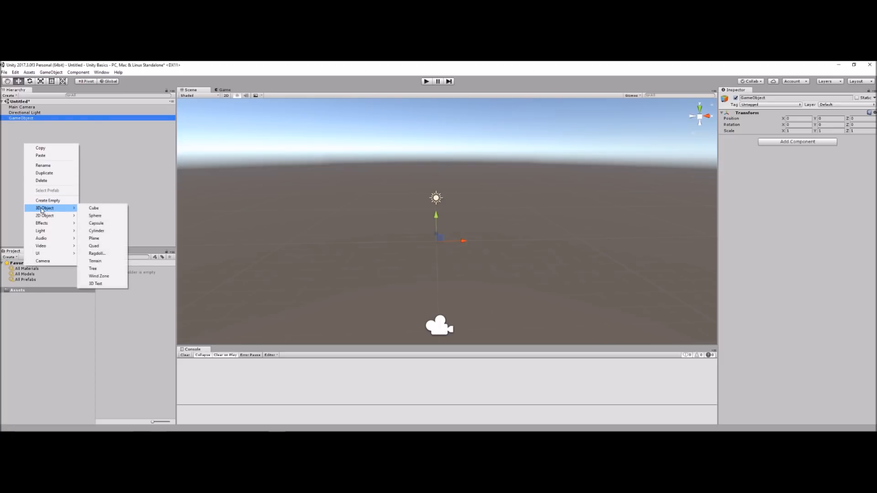
click(93, 208)
drag(19, 124, 32, 147)
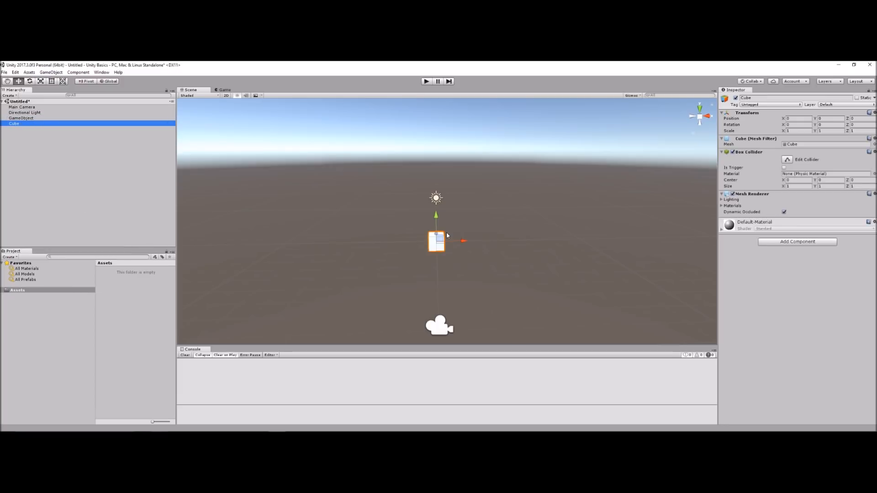
drag(457, 238, 496, 244)
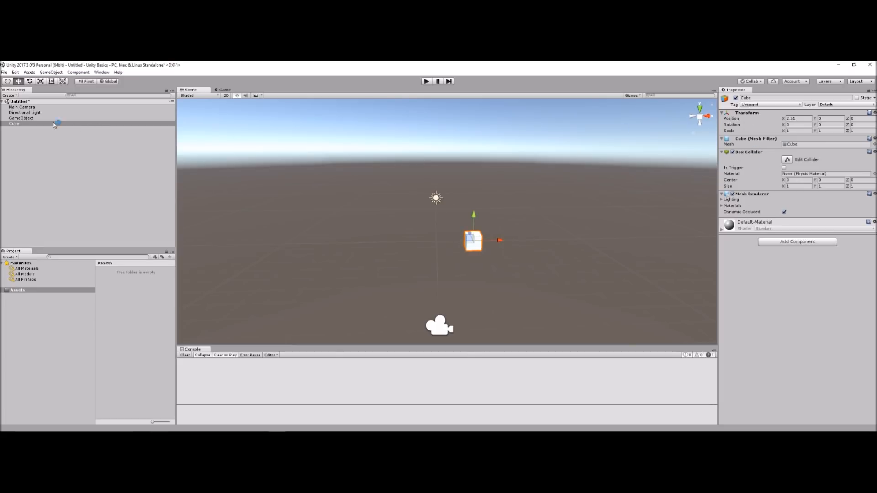
- Compare the components of the empty GameObject with those of the Cube, and view the object actions available for the Cube
click(35, 118)
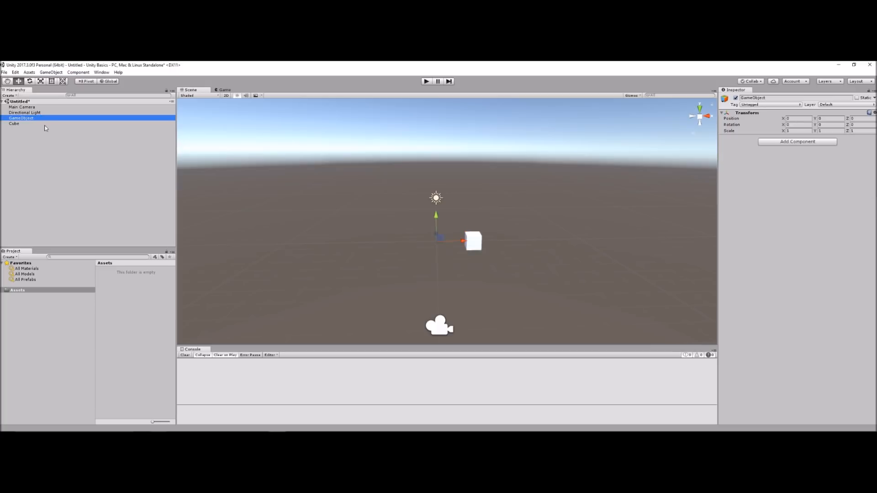
click(25, 124)
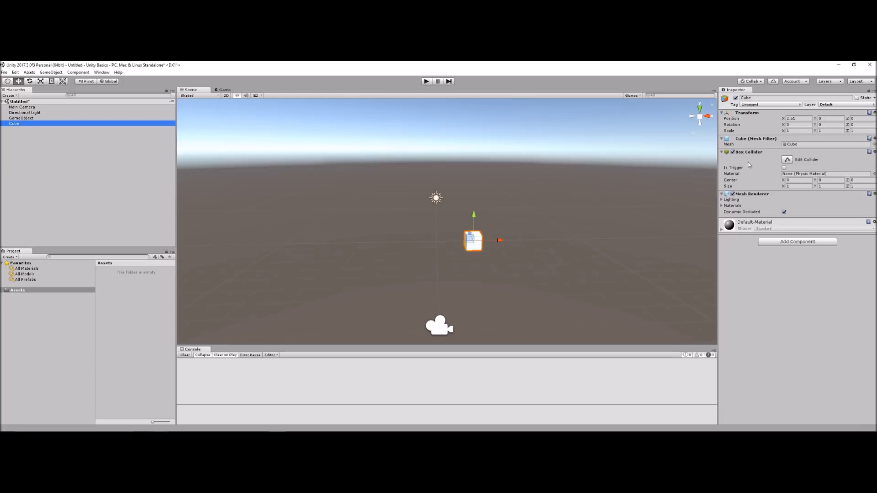
right_click(44, 124)
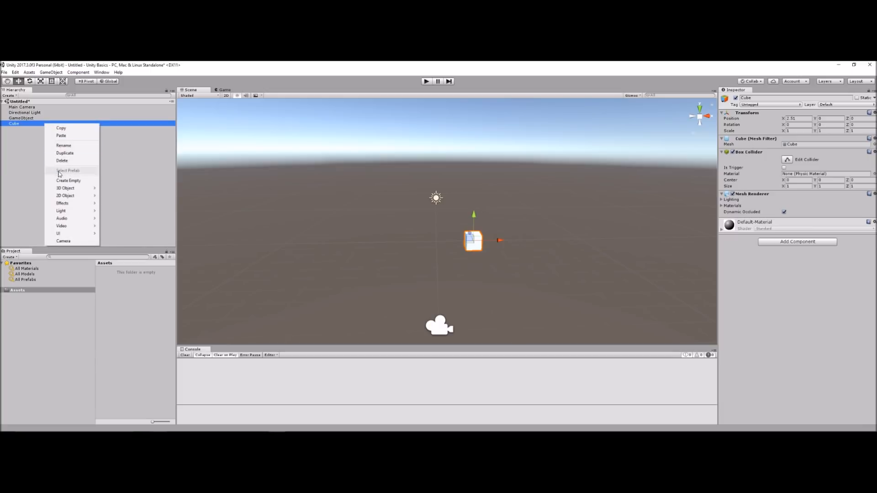
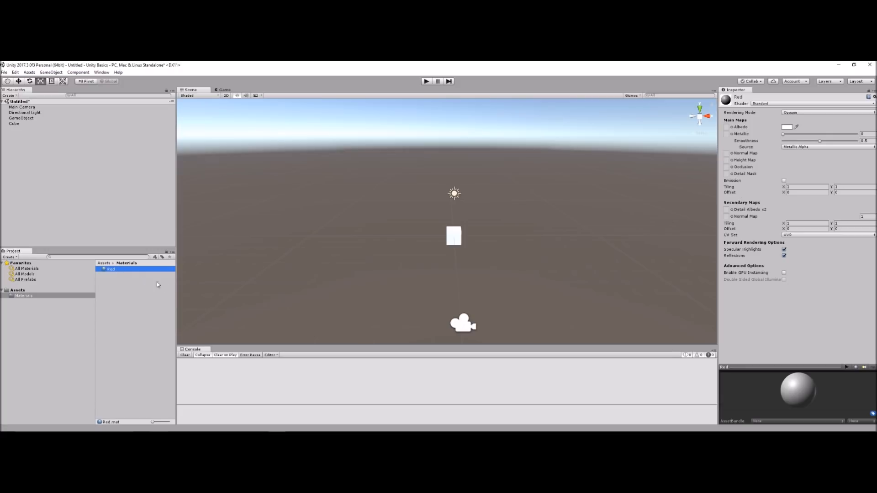
- Set the Red material's albedo colour to bright red (FF0202FF) and apply the material to the cube
click(786, 128)
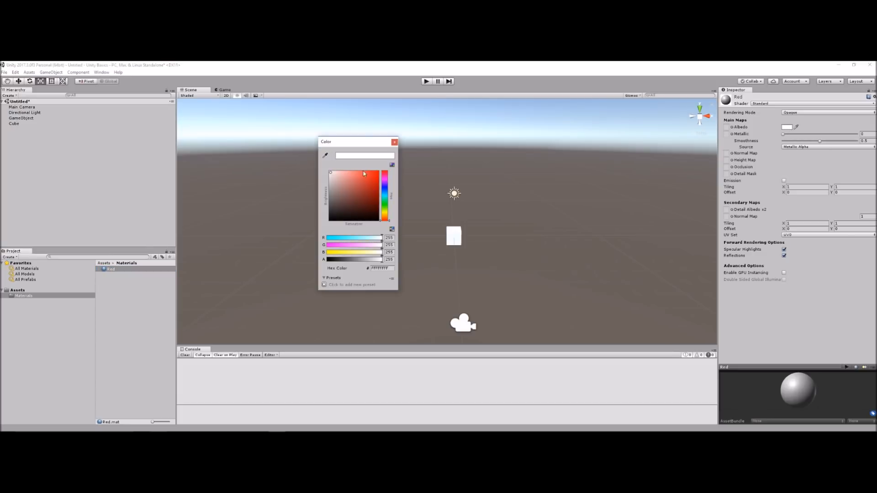
click(378, 173)
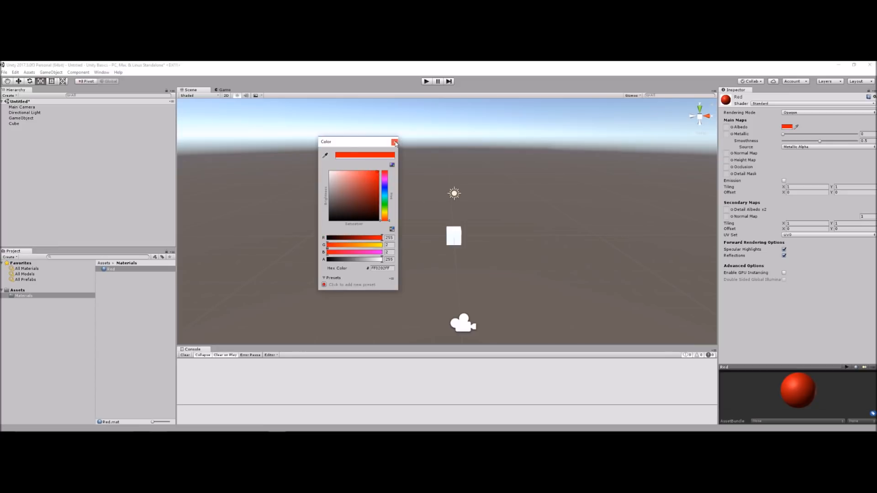
click(395, 143)
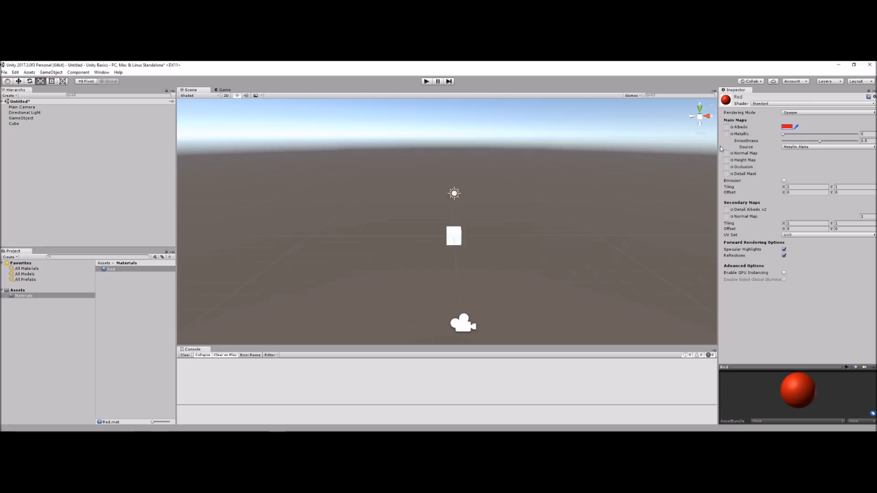
drag(104, 273, 223, 280)
drag(390, 259, 451, 238)
- Create a second material named Green in the Materials folder
right_click(126, 298)
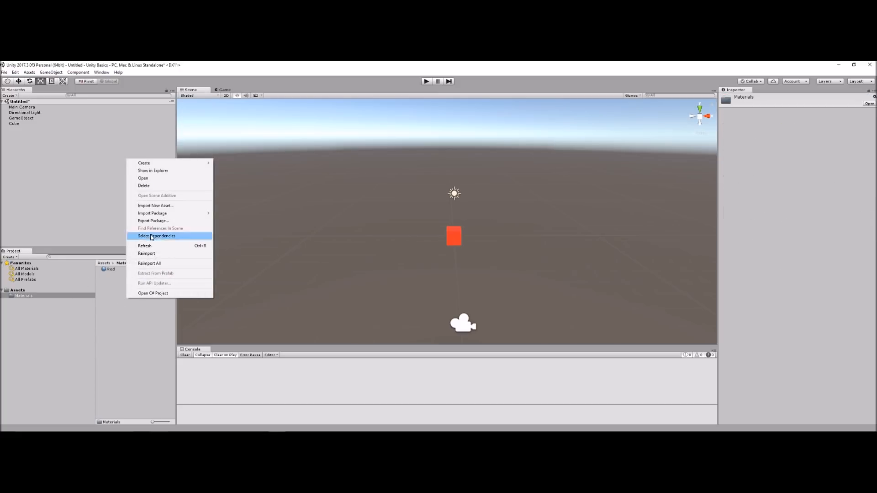
mouse_move(192, 166)
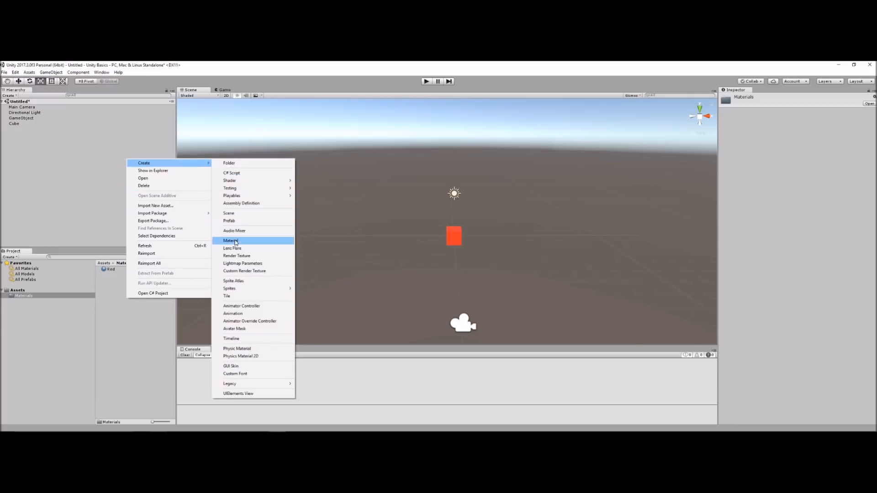
click(236, 242)
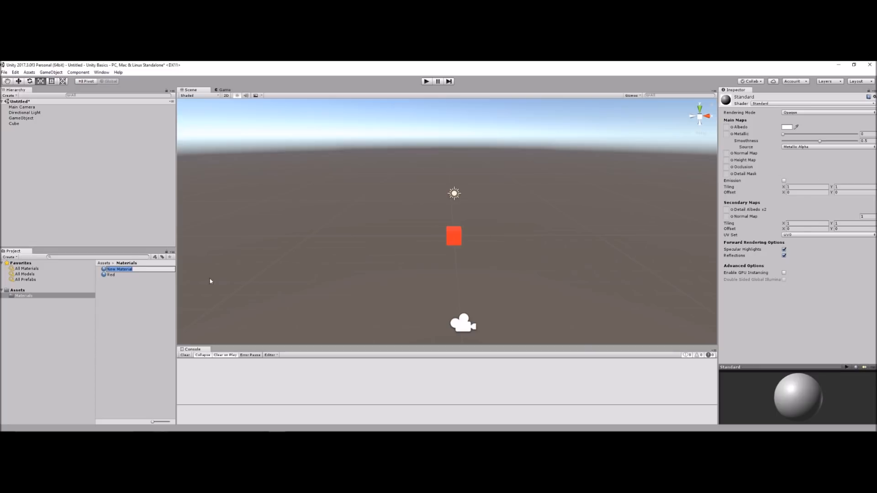
text(Green)
key(Return)
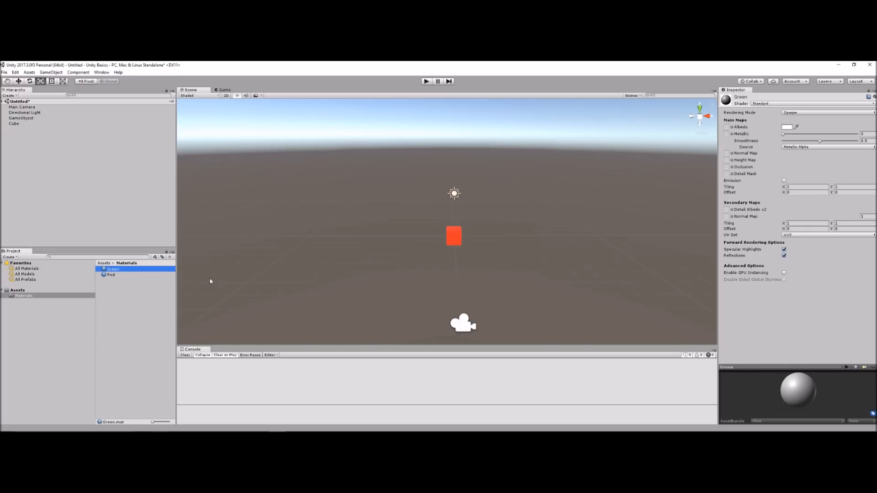
- Set the Green material's albedo colour to bright green (00FF0BFF)
click(786, 127)
click(385, 205)
click(378, 173)
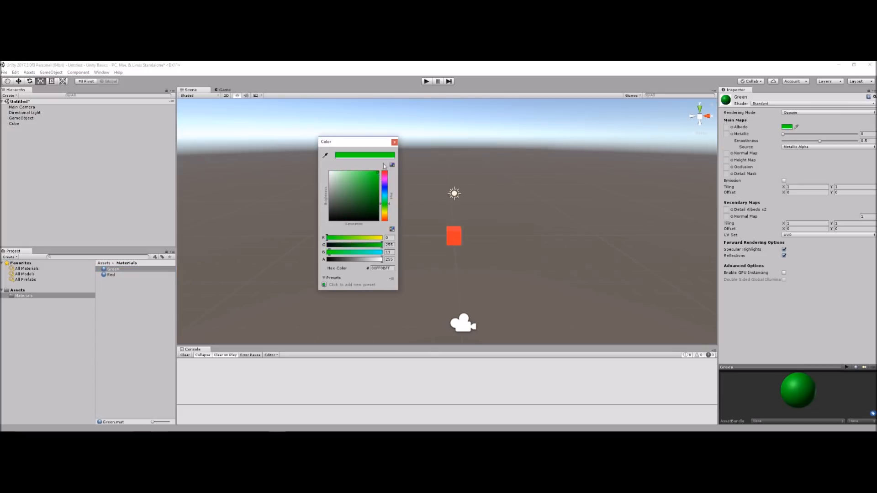
click(394, 142)
- Try the Green material on the cube and reapply the Red material to it
drag(105, 269, 446, 233)
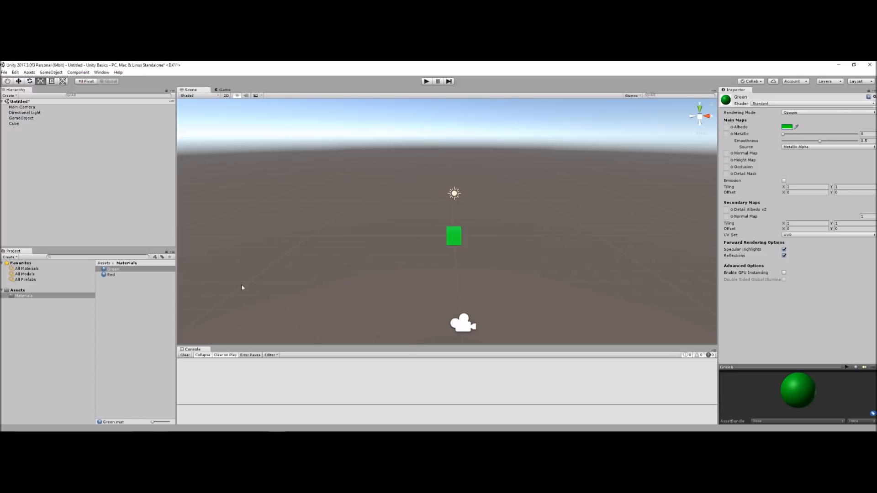
drag(111, 274, 448, 242)
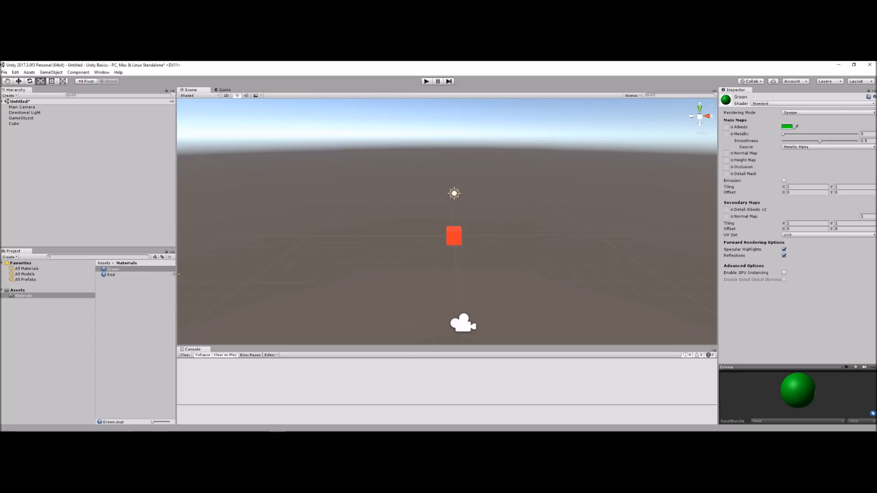
- Switch to the Google Slides presentation, advance to the Parenting slide, and return to the Unity editor
key(alt+Tab)
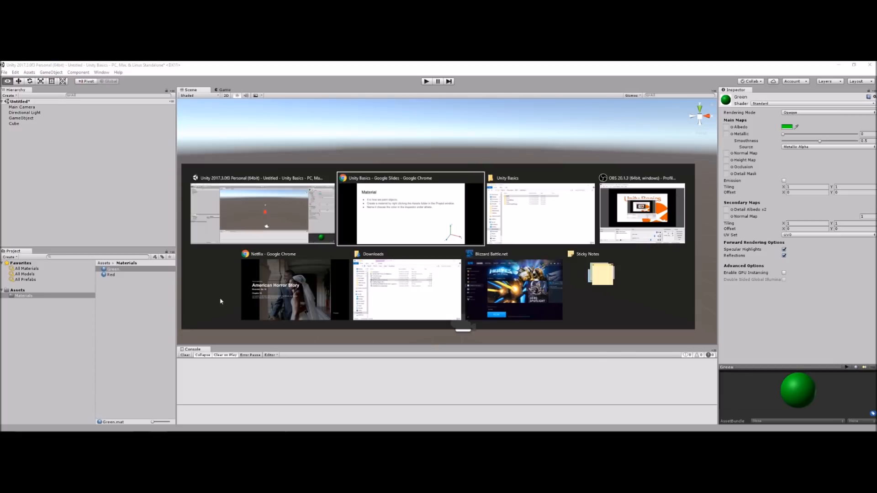
key(Right)
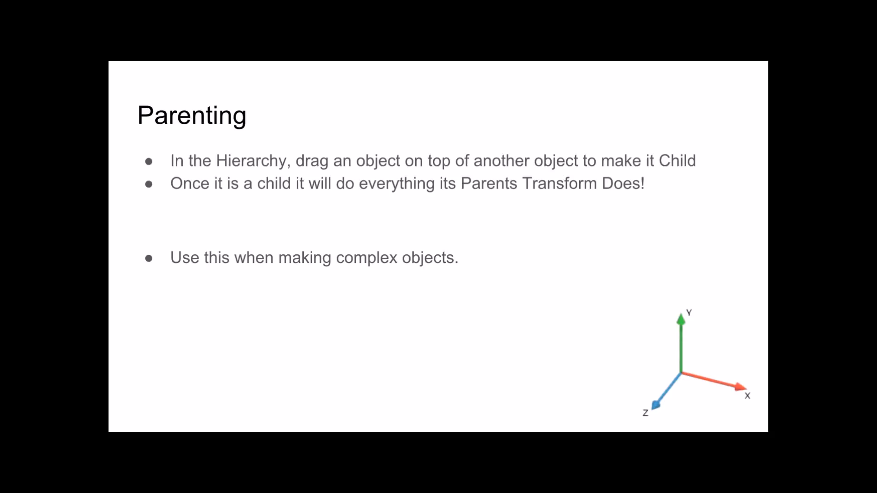
key(alt+Tab)
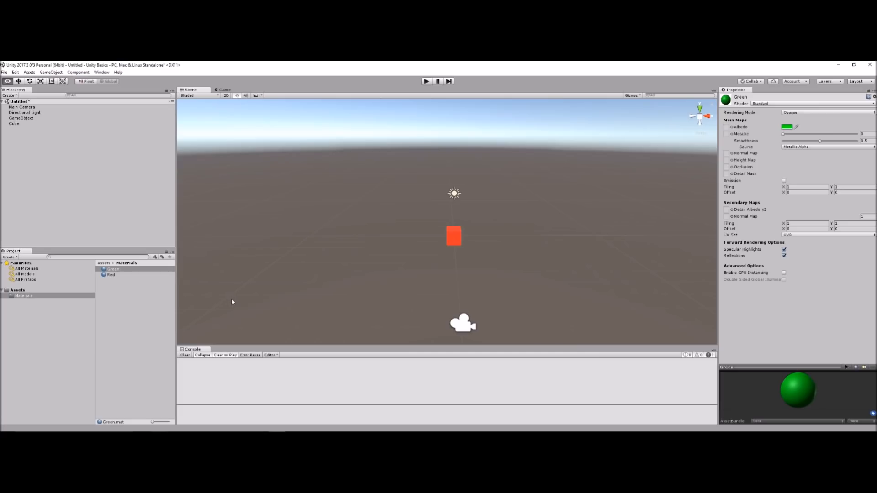
- Create a 3D sphere in the scene and reset its Transform to position 0, 0, 0
click(60, 164)
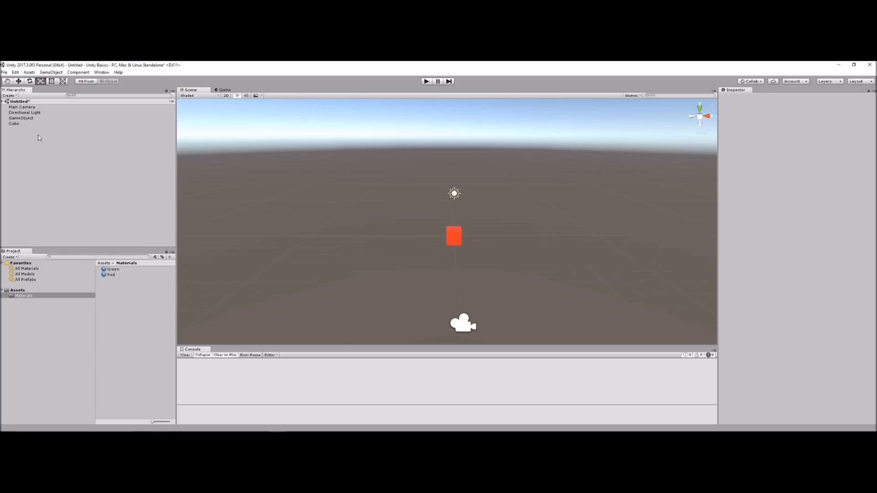
right_click(40, 170)
mouse_move(61, 233)
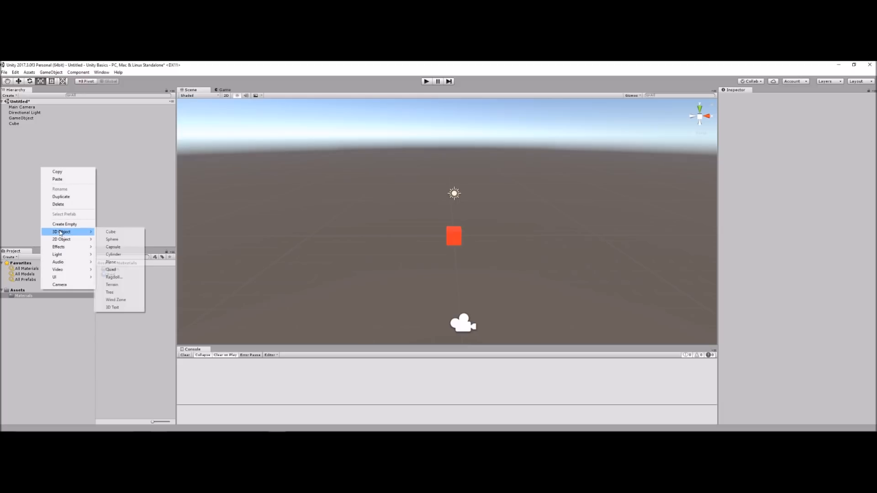
click(111, 239)
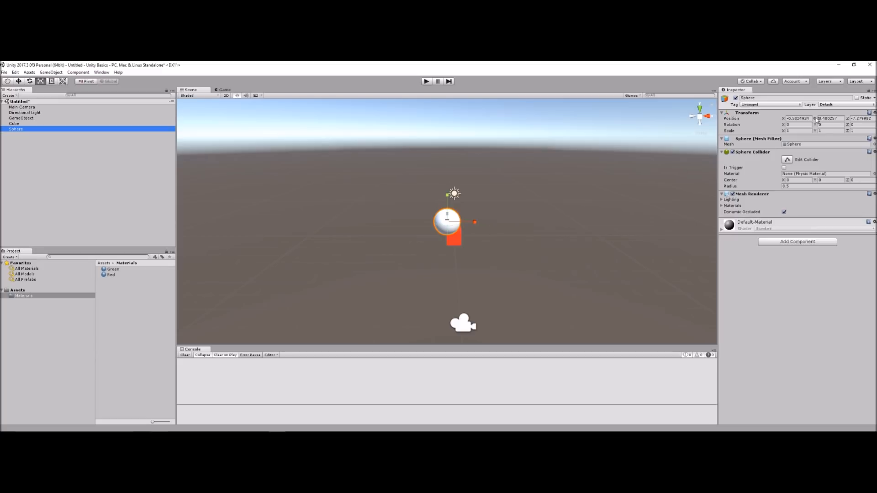
click(874, 112)
click(862, 120)
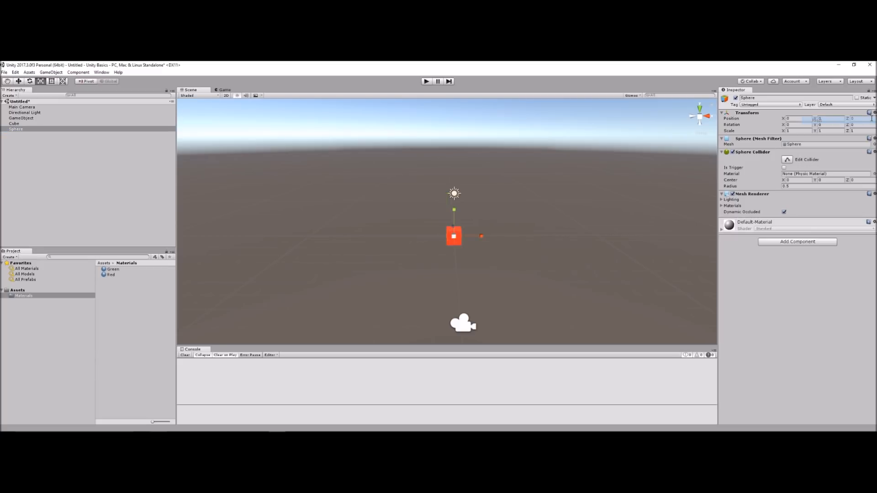
- Raise the sphere to a Y position of about 0.86 and scale it uniformly to about 1.31
key(w)
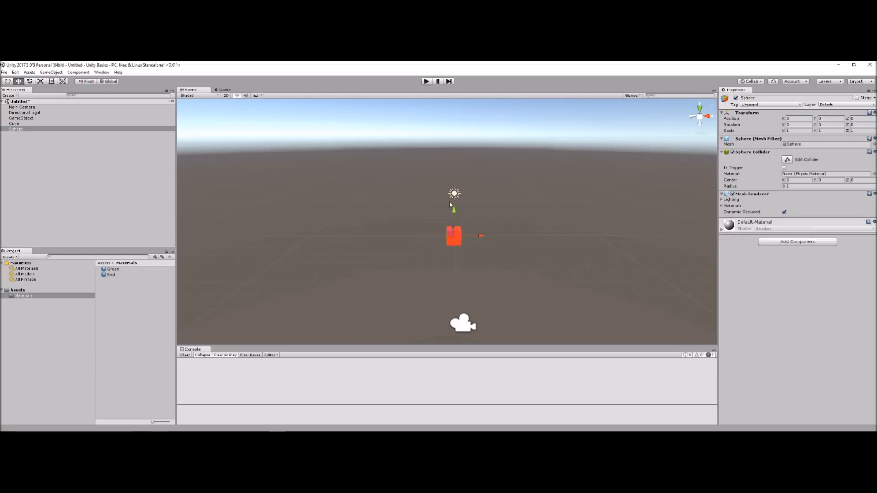
drag(456, 213, 458, 205)
key(r)
drag(452, 227, 455, 196)
key(w)
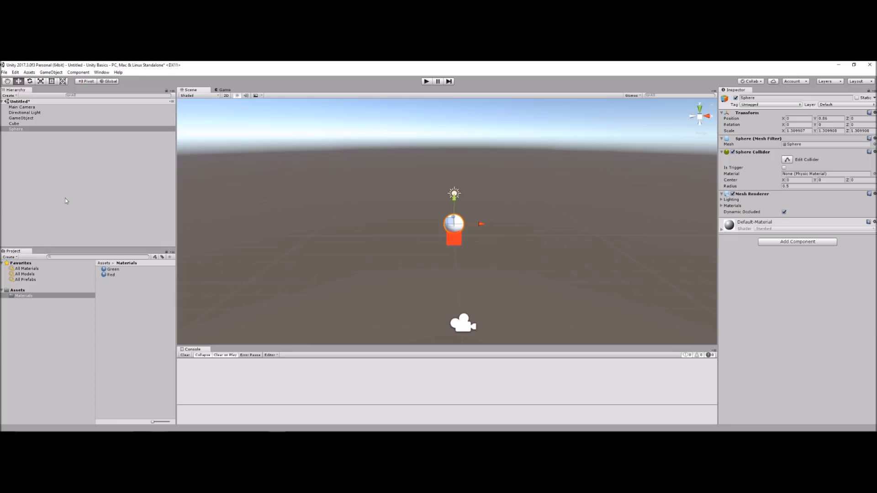
- Apply the Green material to the sphere
click(92, 187)
drag(111, 269, 454, 224)
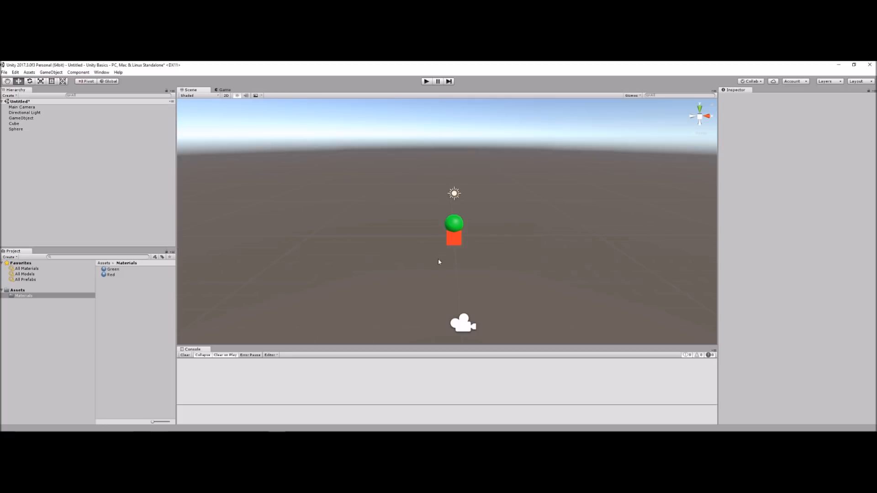
- Move the unparented cube away from the sphere along the X axis to about 4.9
click(18, 130)
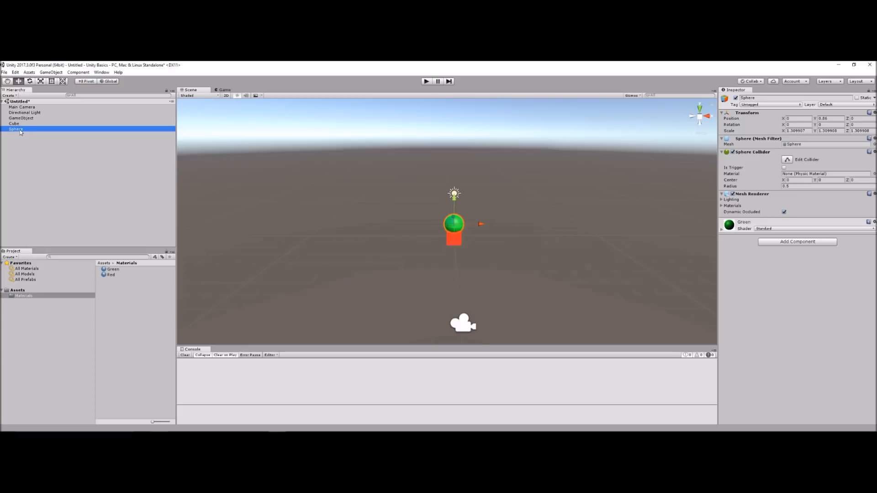
click(16, 124)
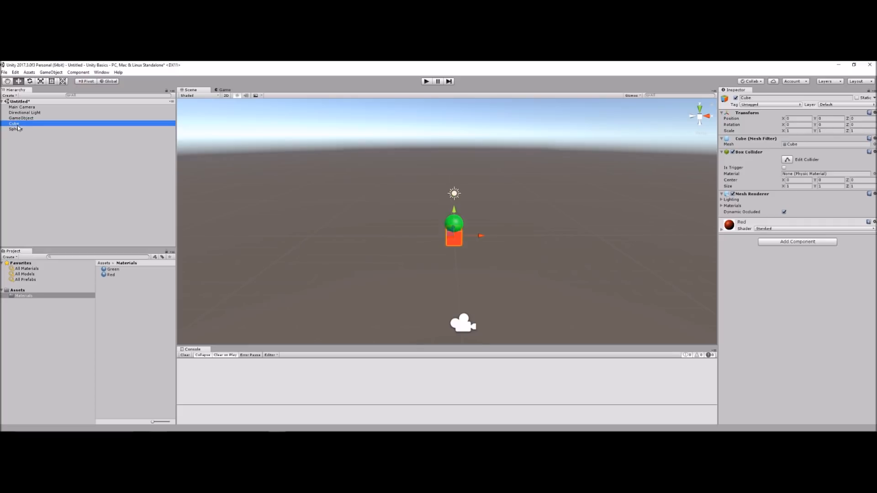
drag(484, 237, 554, 240)
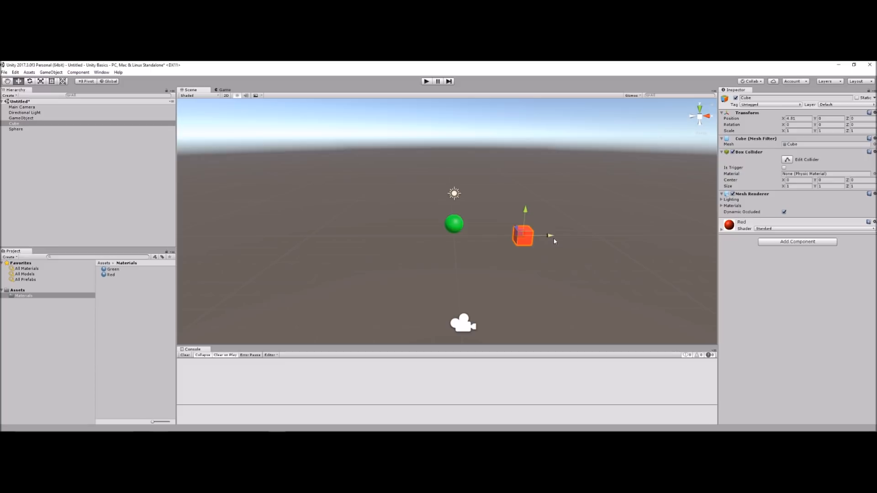
- Undo the cube's last move and make the sphere a child of the cube
key(ctrl+z)
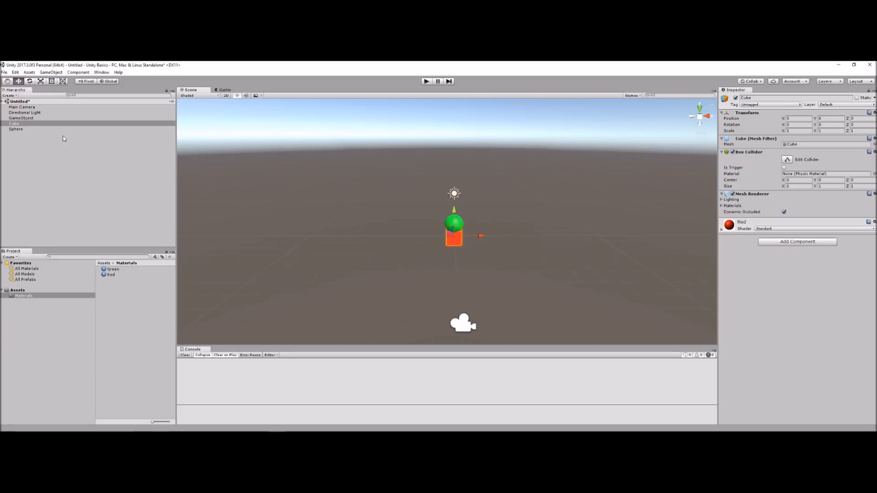
click(17, 129)
drag(18, 130, 20, 125)
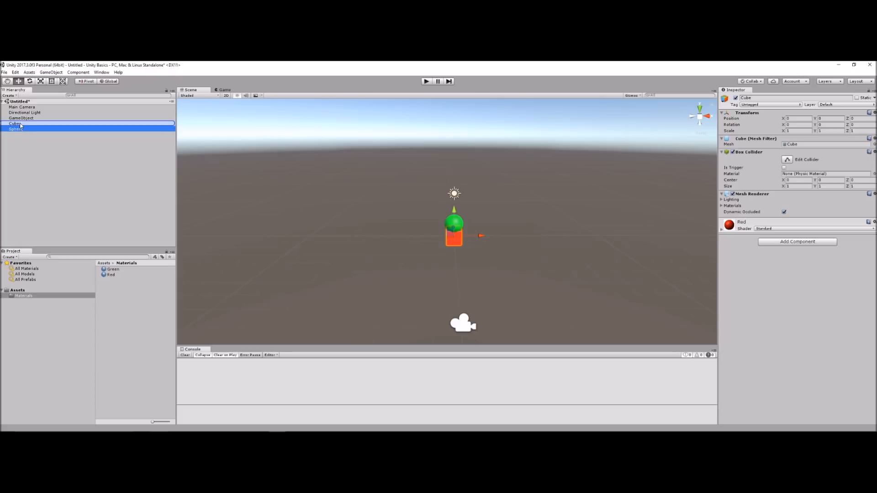
drag(20, 124, 20, 123)
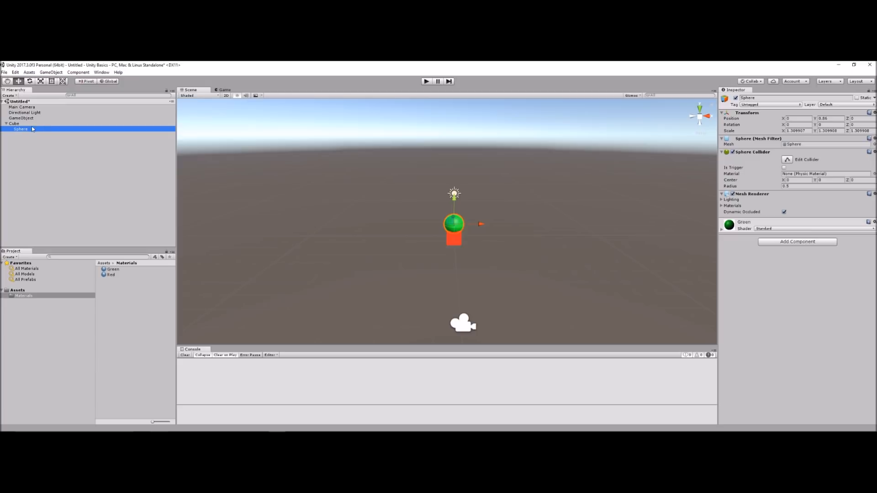
click(6, 125)
click(7, 124)
- Move the parent cube along the X axis to about 2.31, scale it uniformly, and undo both changes
click(20, 125)
drag(477, 238, 490, 251)
key(r)
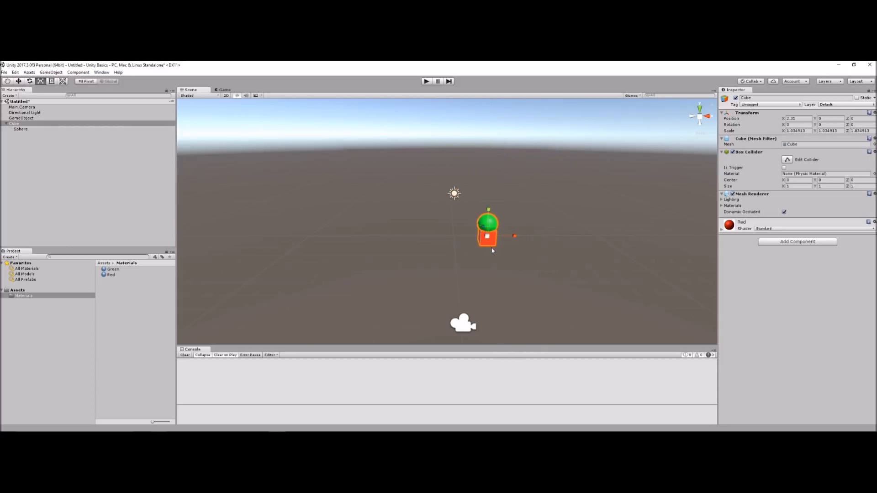
key(ctrl+z)
key(ctrl+z)
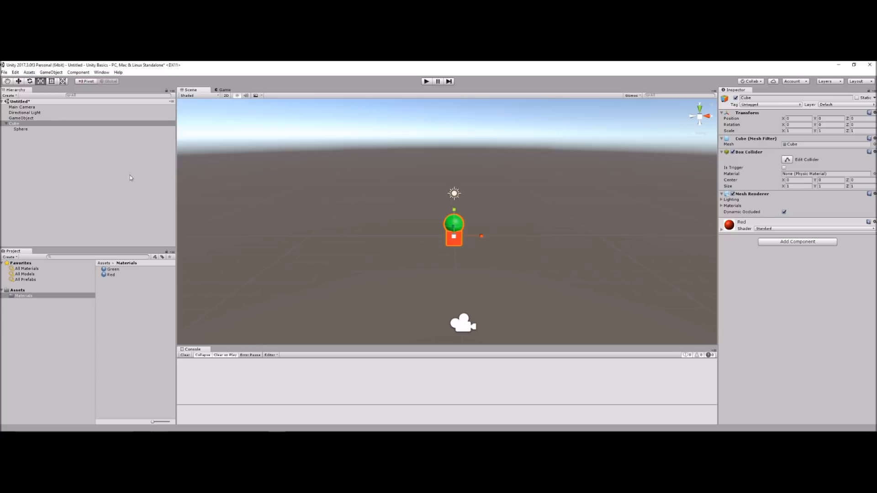
key(alt+Tab)
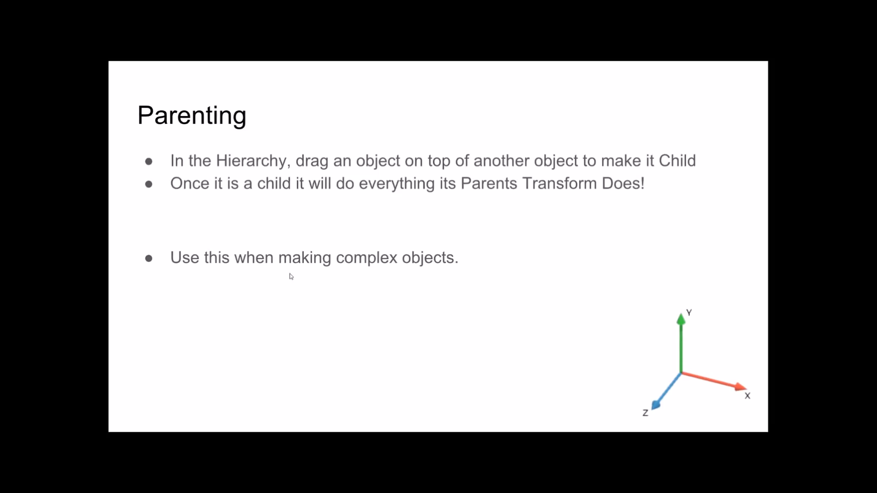
key(Right)
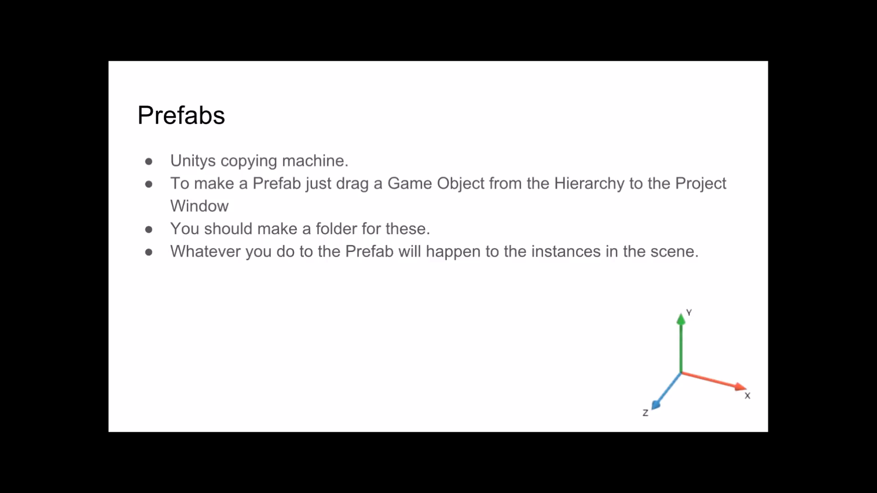
key(alt+Tab)
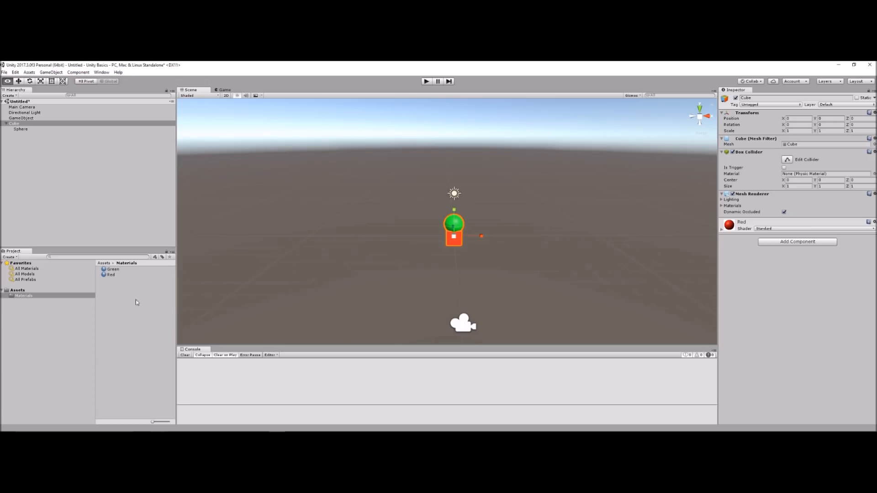
- Create a folder named Prefabs inside the Assets folder
click(17, 290)
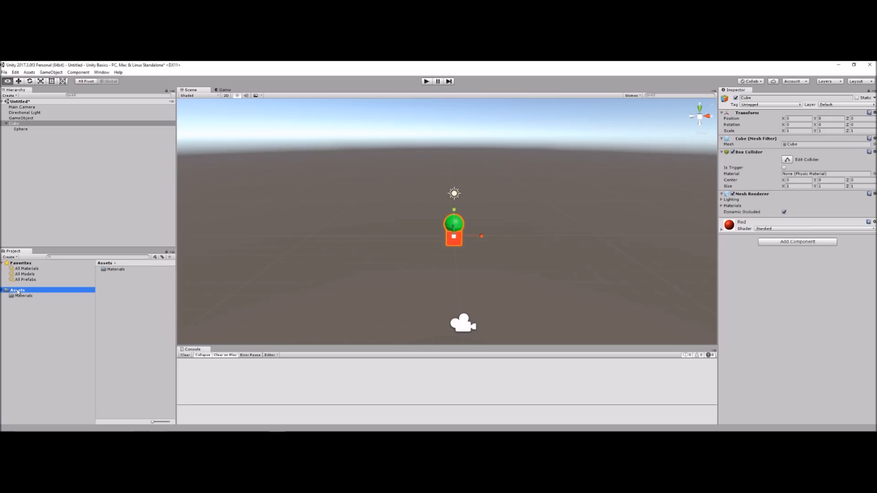
right_click(18, 291)
mouse_move(33, 294)
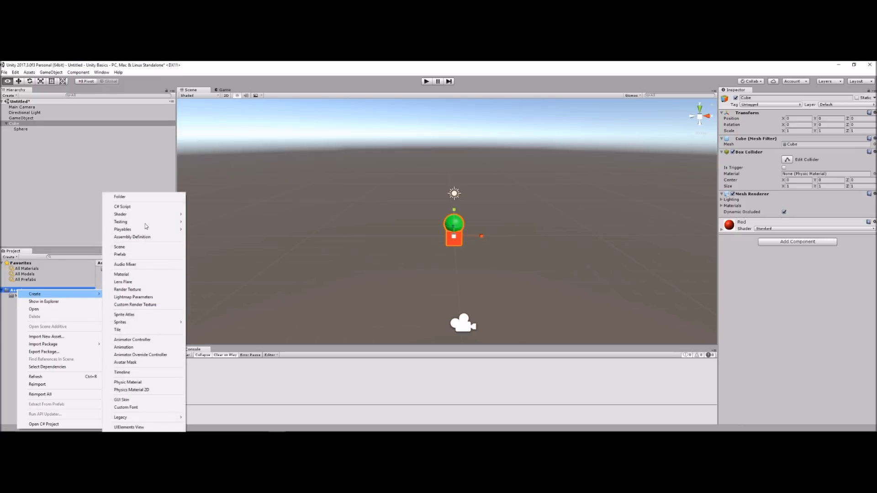
click(146, 197)
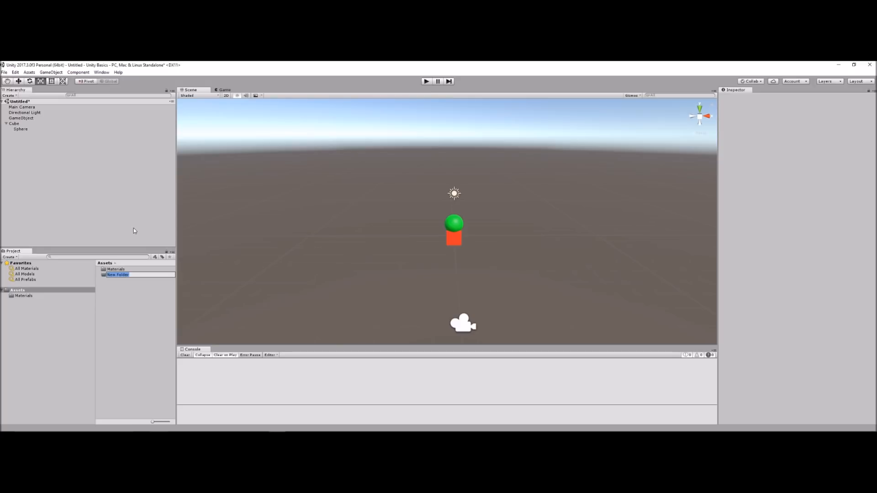
text(Prefabs)
key(Return)
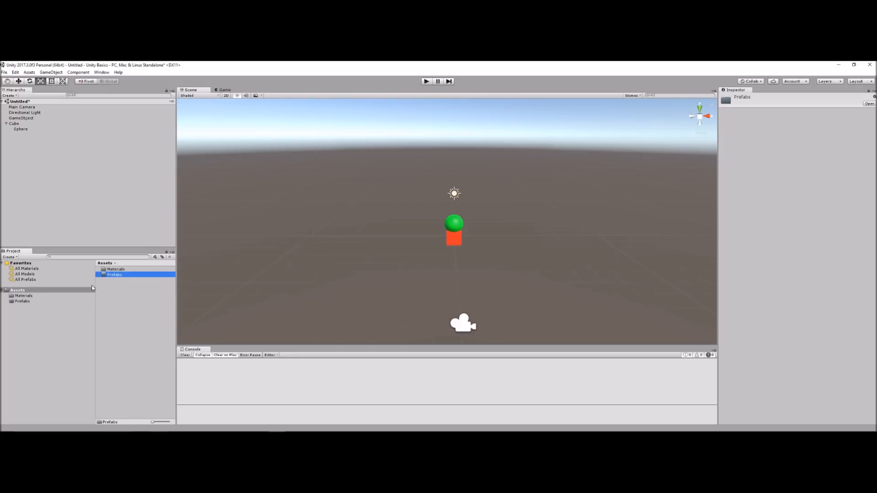
- Make a prefab of the parent Cube, including its child sphere, inside the Prefabs folder
double_click(106, 276)
click(26, 161)
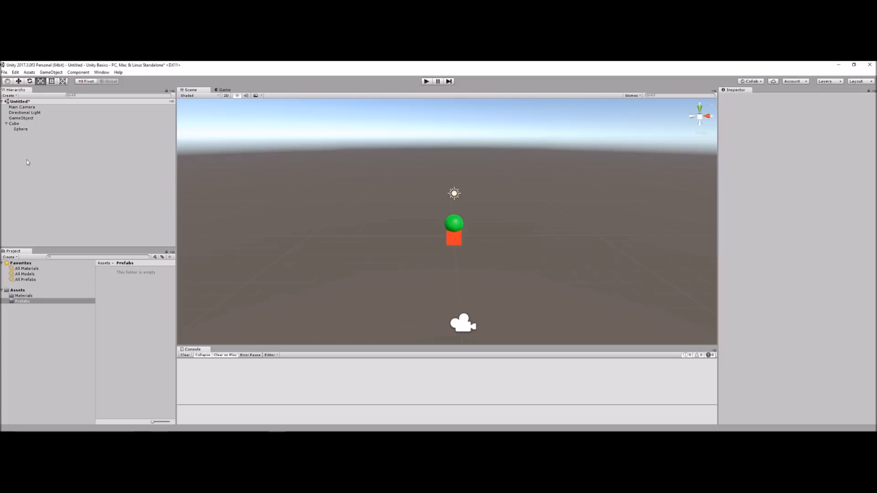
click(7, 124)
drag(14, 124, 114, 301)
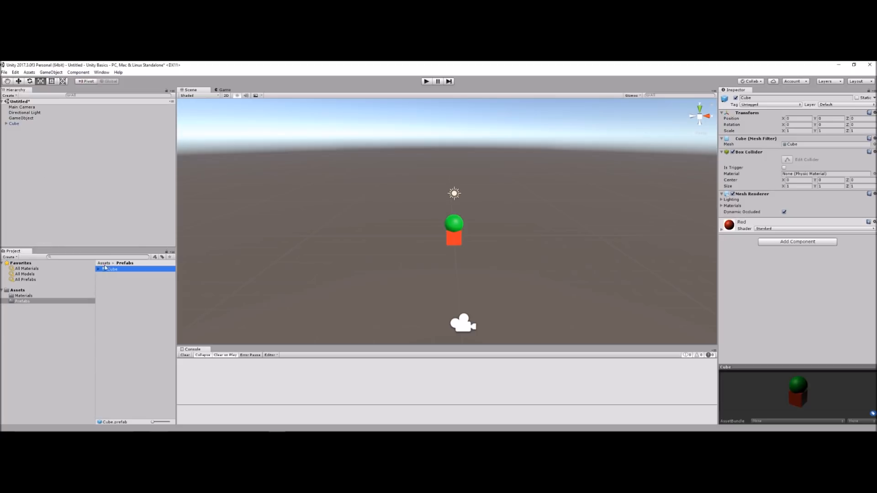
- Place three instances of the Cube prefab around the scene and delete all three
drag(104, 270, 269, 224)
drag(146, 269, 360, 274)
drag(110, 269, 536, 252)
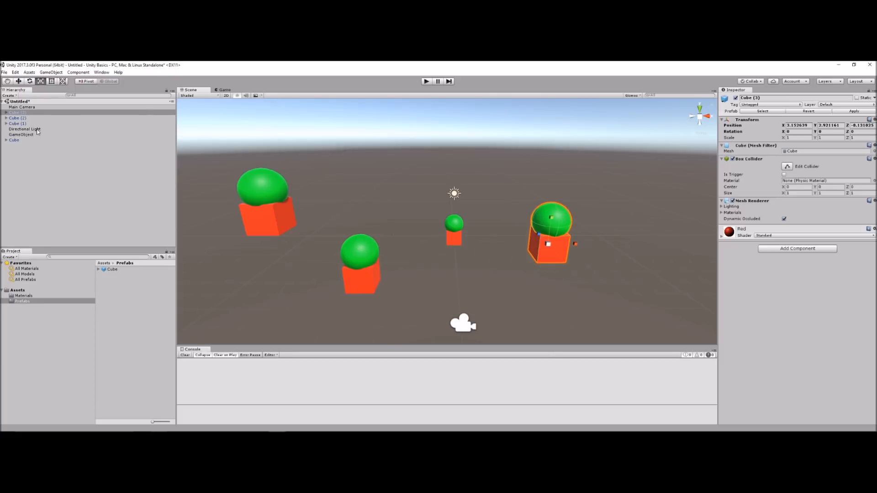
shift+click(15, 123)
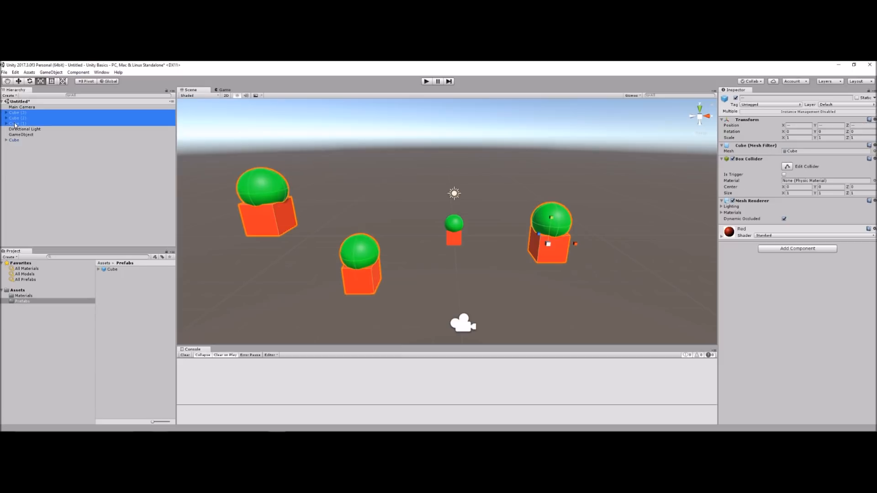
key(Delete)
- Duplicate the Cube instance twice and space the copies out along the X axis, the nearer one at about 2.96
click(14, 124)
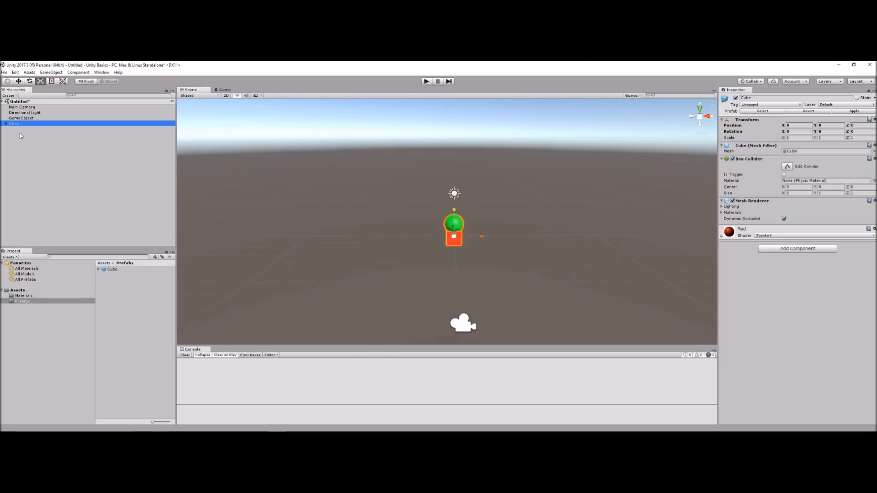
key(ctrl+d)
key(ctrl+d)
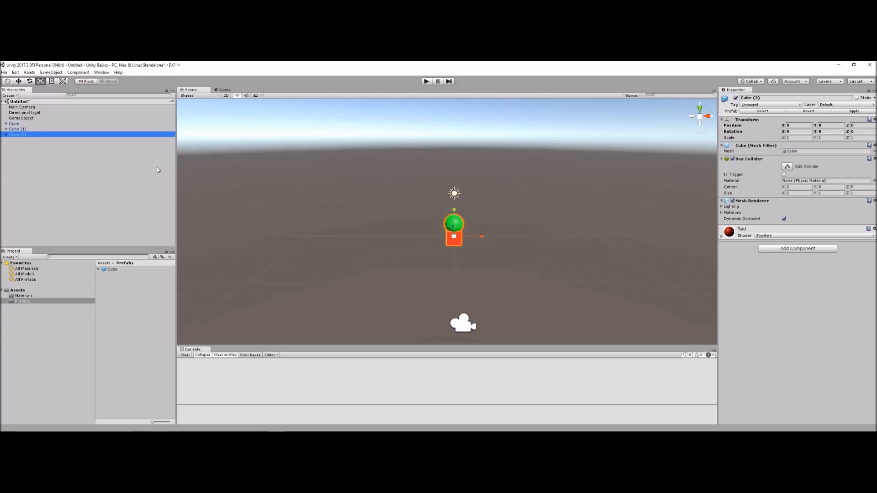
key(w)
drag(480, 236, 573, 235)
click(459, 235)
drag(480, 235, 523, 235)
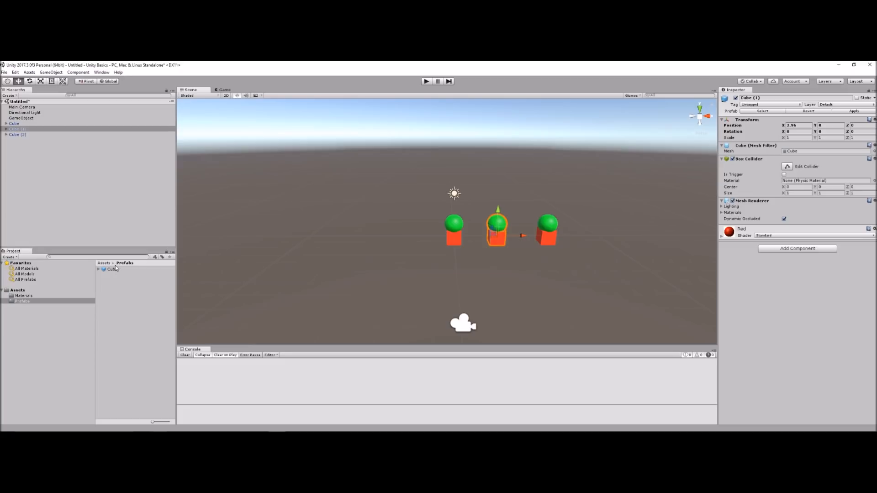
- Delete the two duplicated Cube instances and keep the original at the origin
shift+click(21, 133)
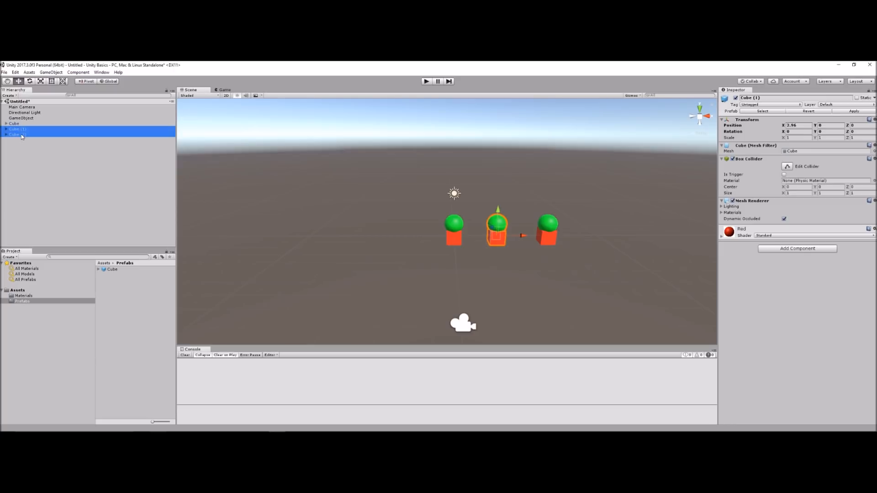
key(Delete)
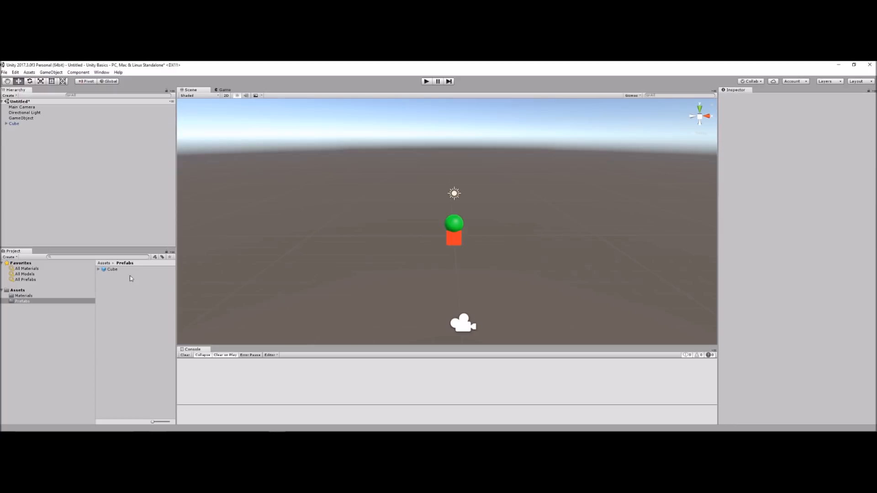
- Place four instances of the Cube prefab around the original cube in the scene
drag(109, 270, 336, 217)
drag(112, 269, 566, 207)
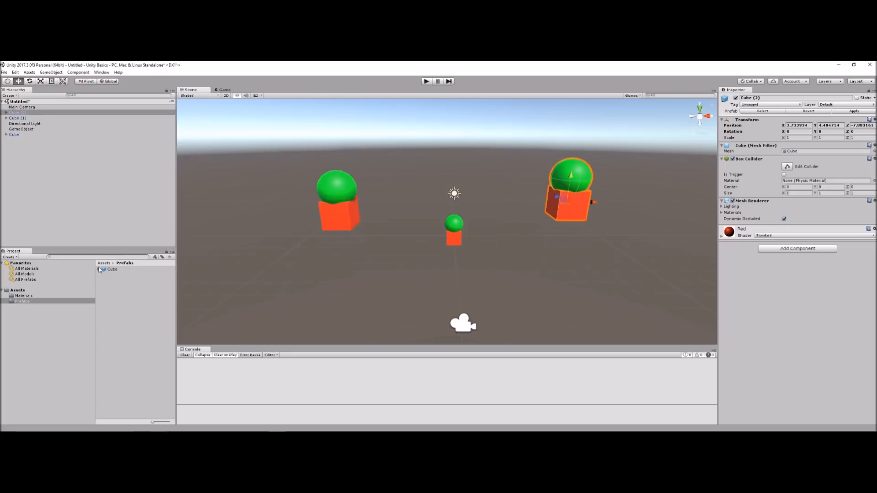
drag(110, 269, 525, 275)
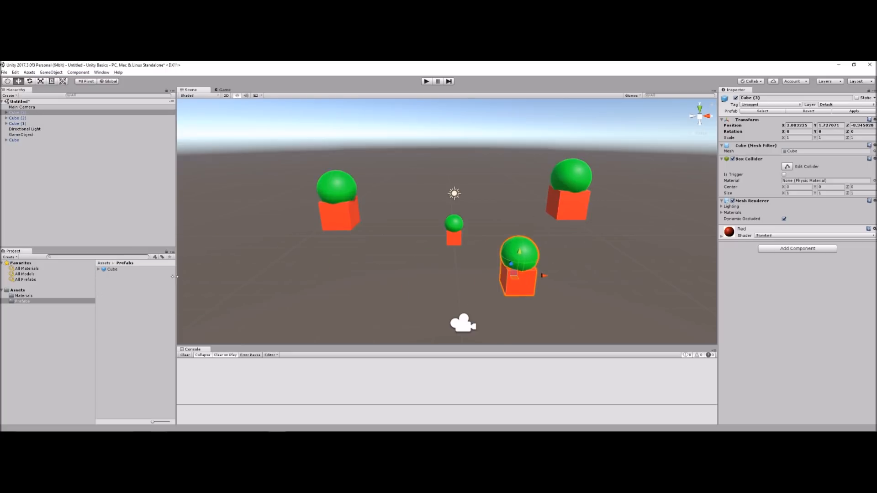
drag(110, 270, 399, 270)
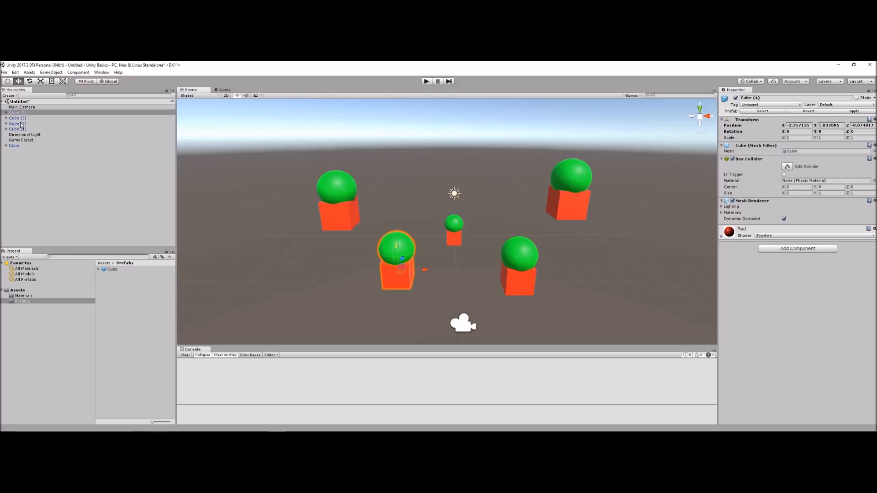
- Try the FrameDebuggerRenderTargetDisplay and Green materials on the Cube prefab, and set its material back to Red
click(111, 270)
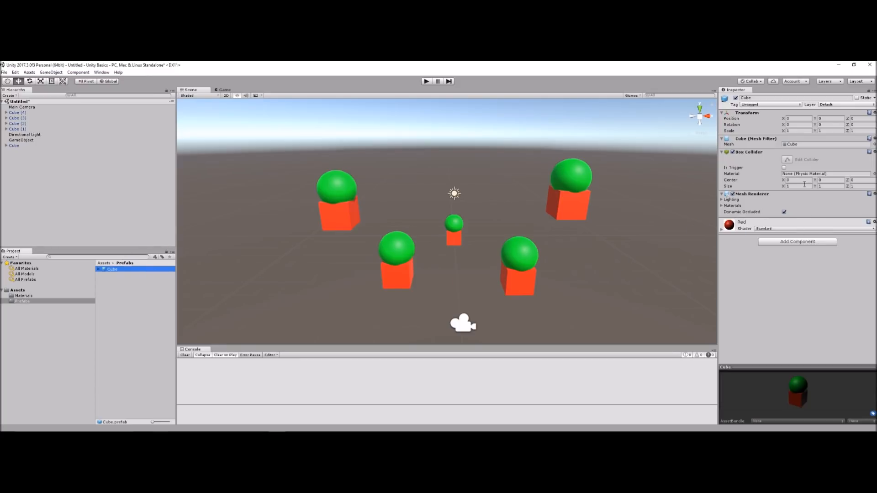
click(722, 206)
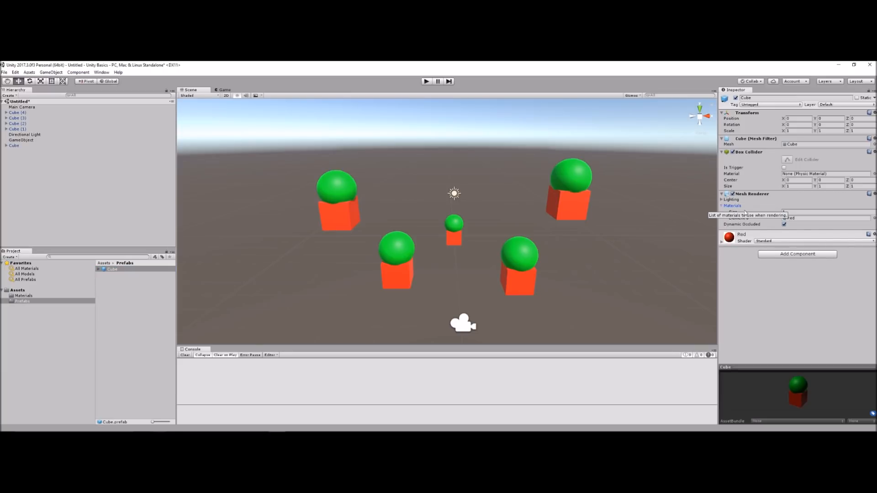
click(874, 218)
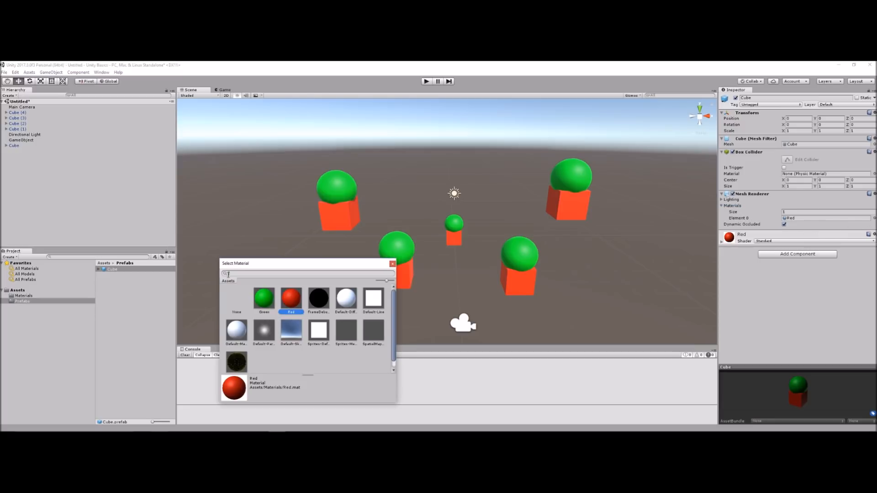
click(319, 300)
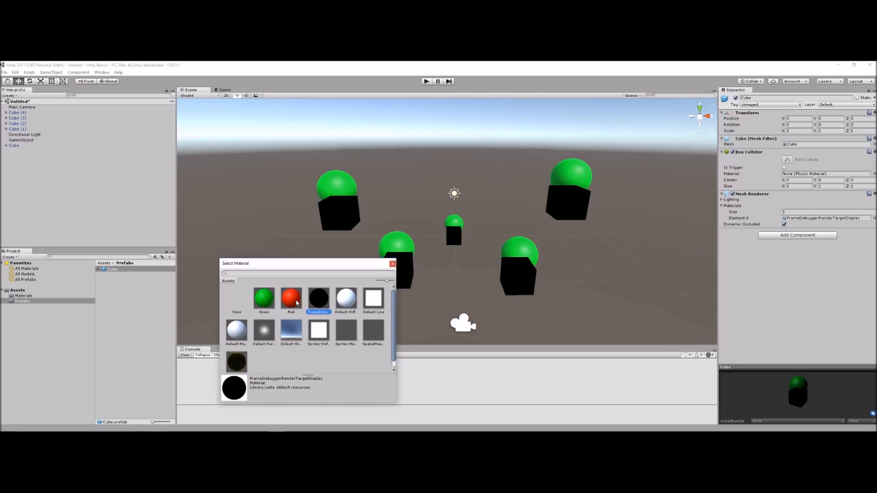
click(273, 299)
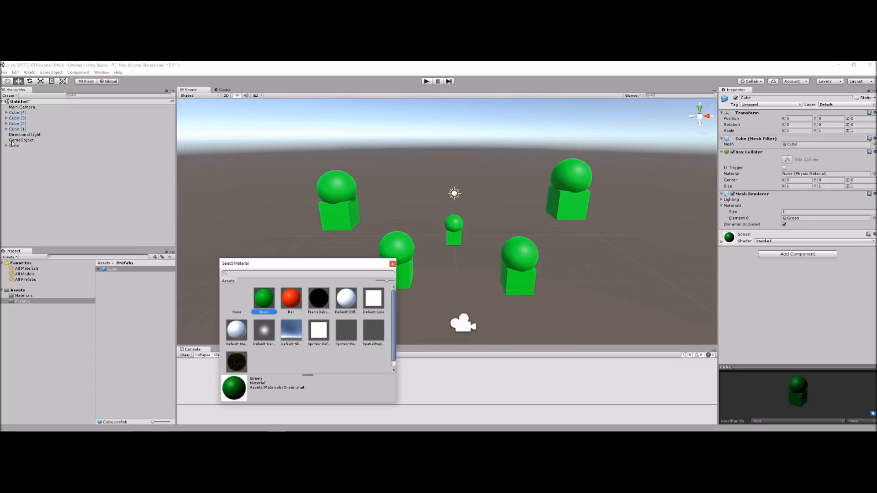
click(290, 299)
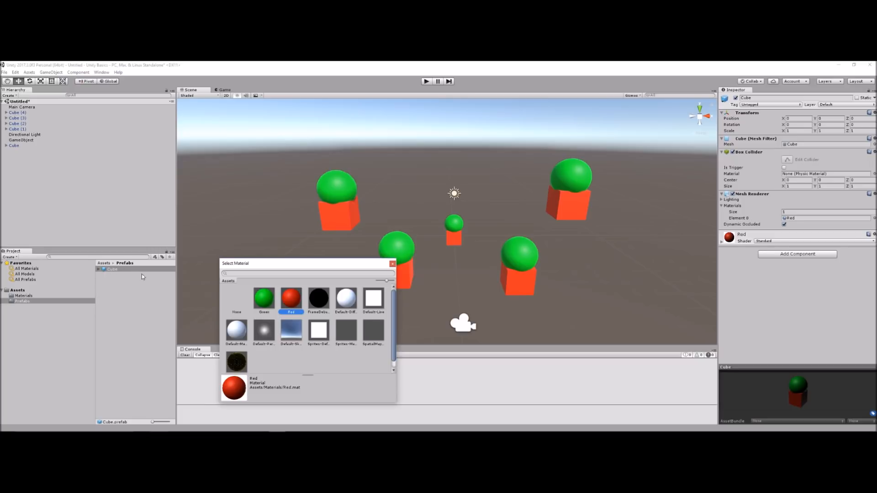
click(392, 264)
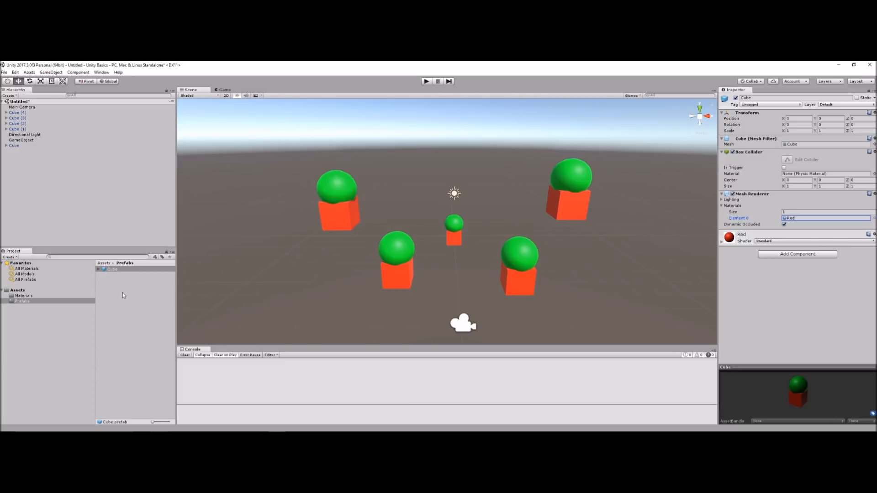
- Set the material of the child sphere in the Cube (4) instance to Red
click(15, 112)
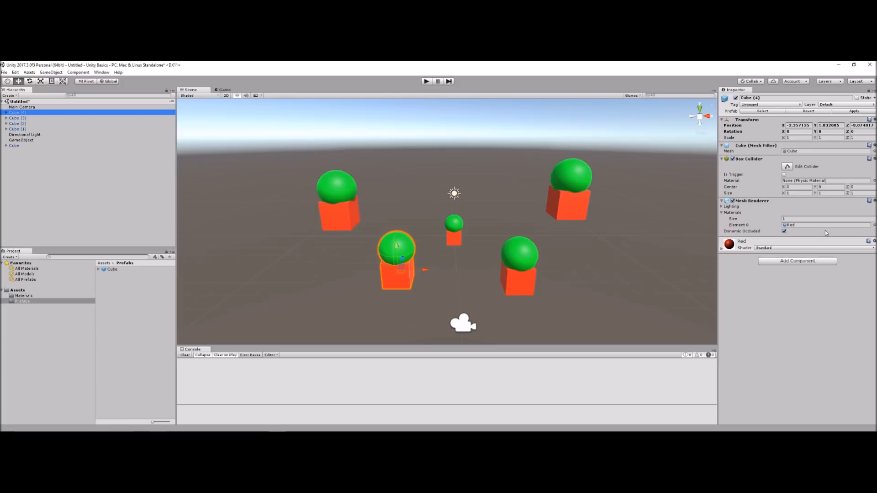
click(6, 112)
click(19, 118)
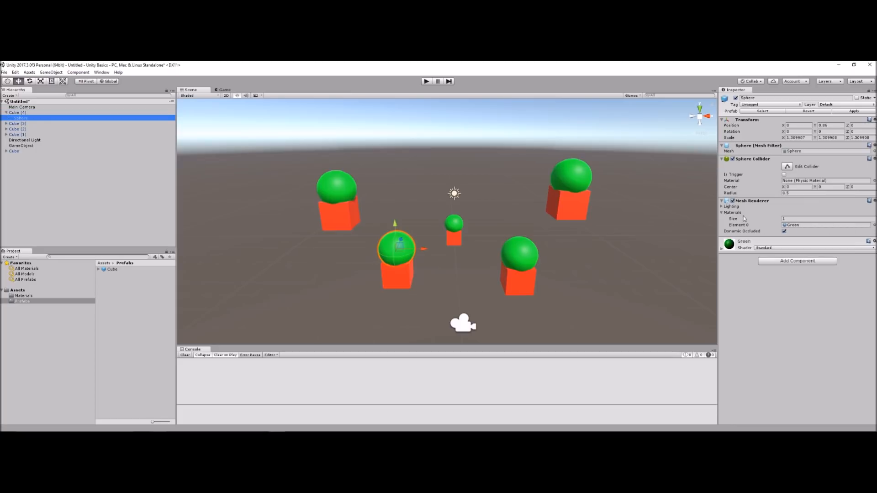
click(873, 226)
drag(312, 264, 612, 173)
click(588, 208)
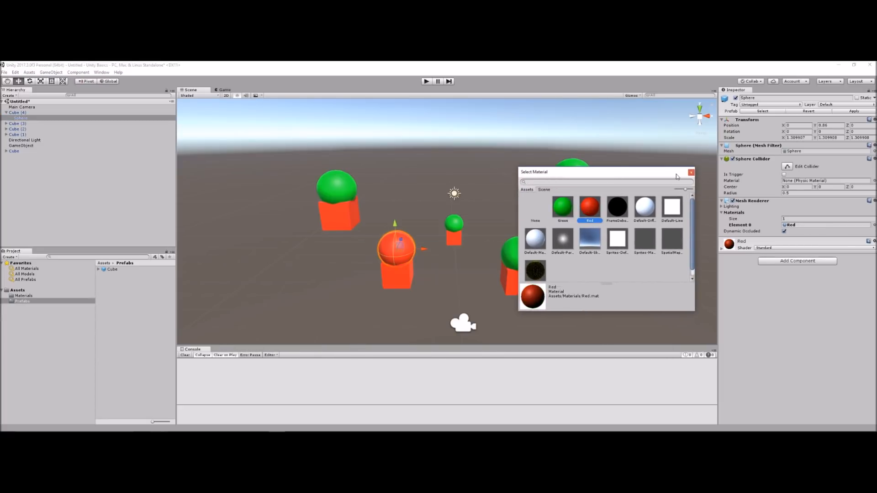
click(691, 172)
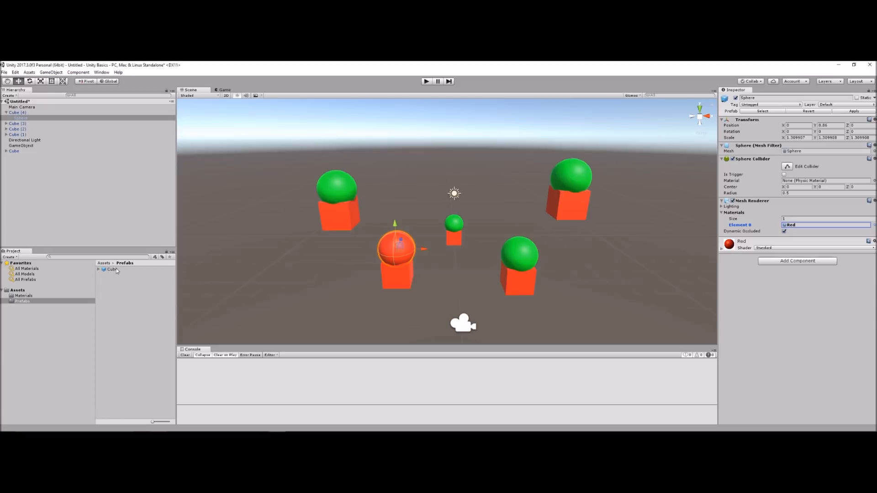
- Apply the Cube (4) instance's changes to the Cube prefab, and set the prefab cube's material to Green
click(20, 113)
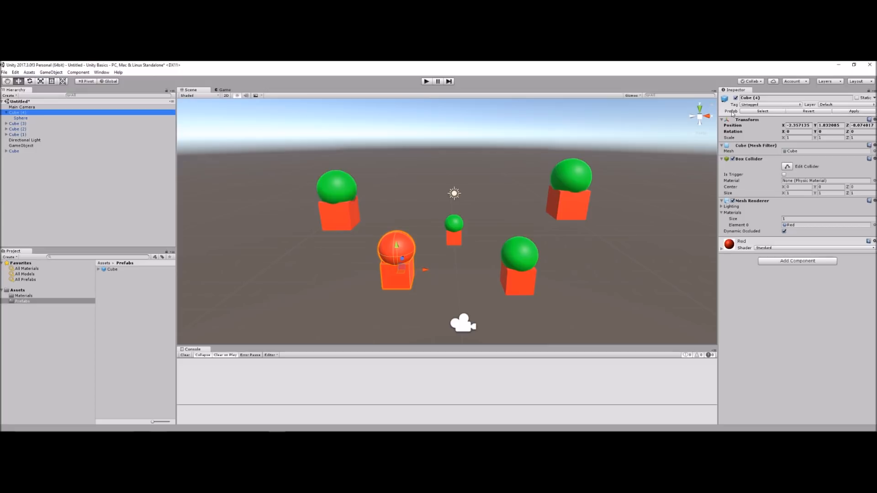
click(843, 111)
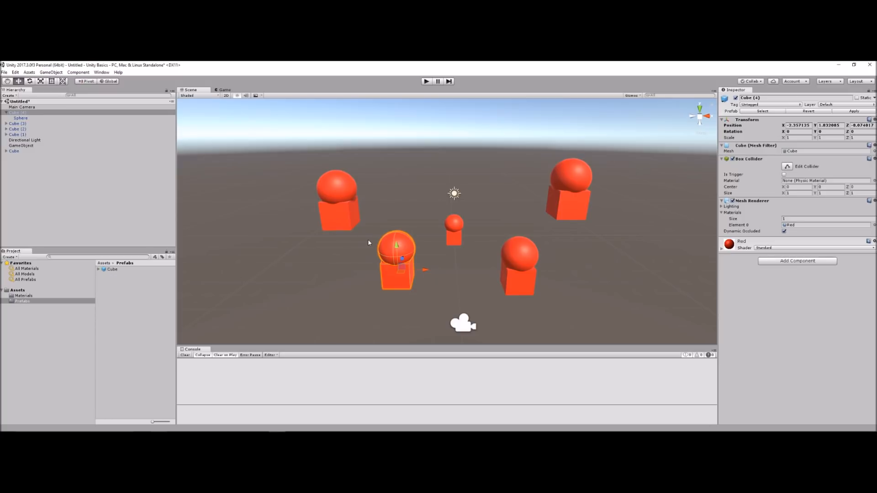
click(110, 270)
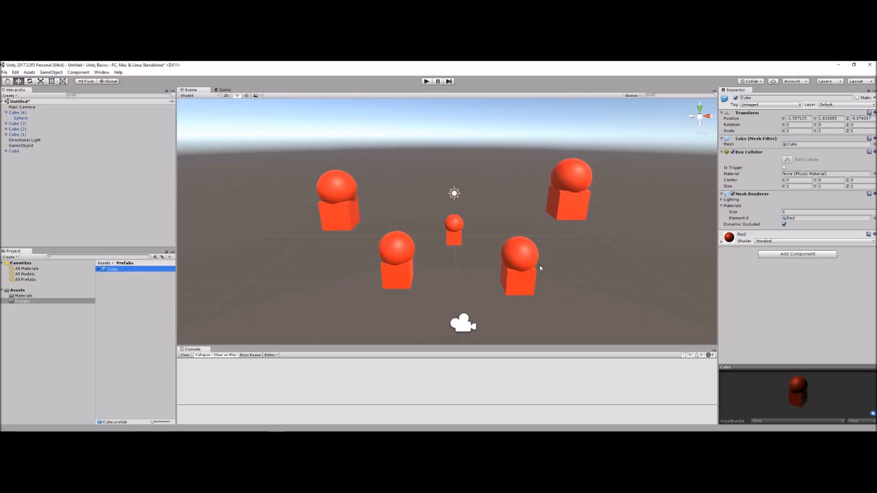
click(873, 218)
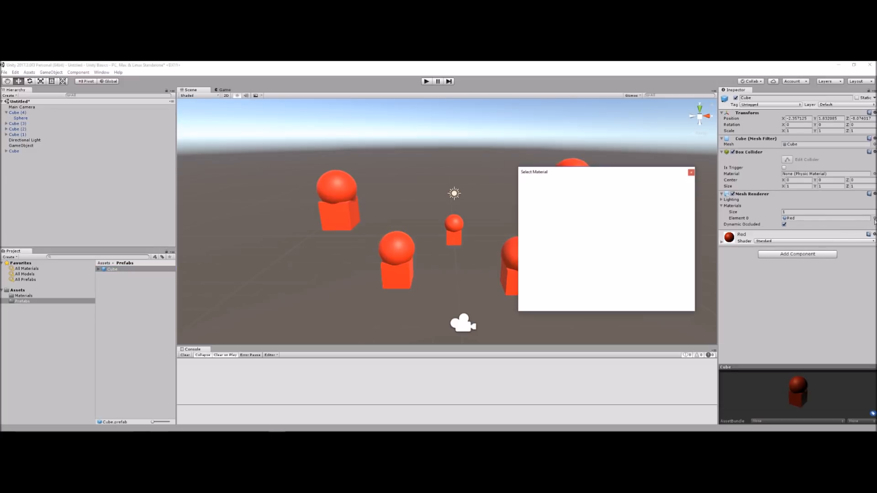
click(569, 208)
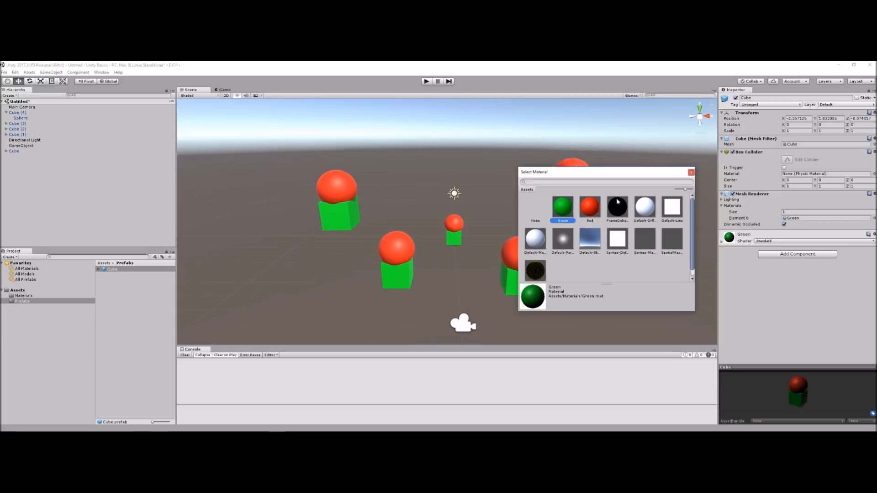
click(691, 173)
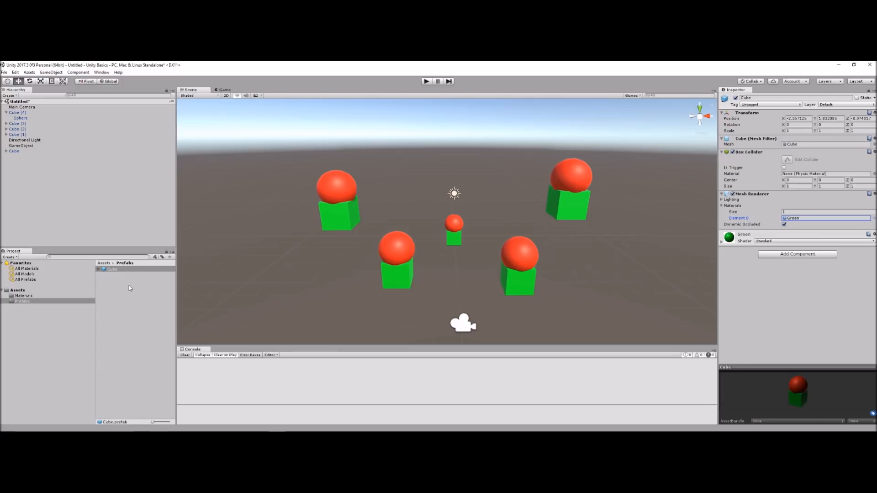
click(98, 431)
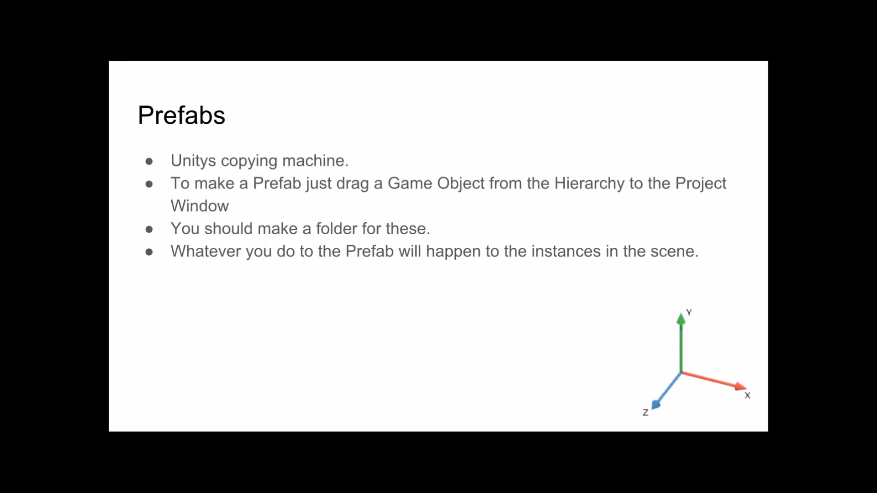
key(Right)
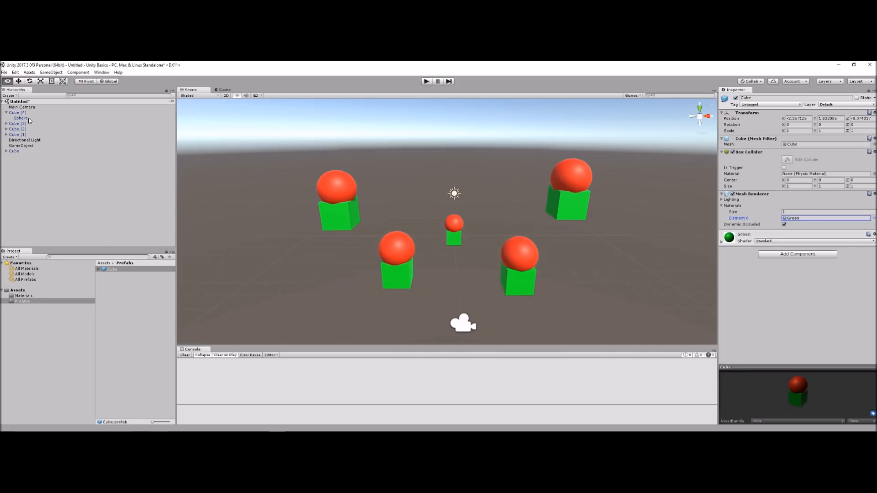
- Delete the four surrounding Cube instances and the original Cube from the scene, and select the empty GameObject
click(25, 113)
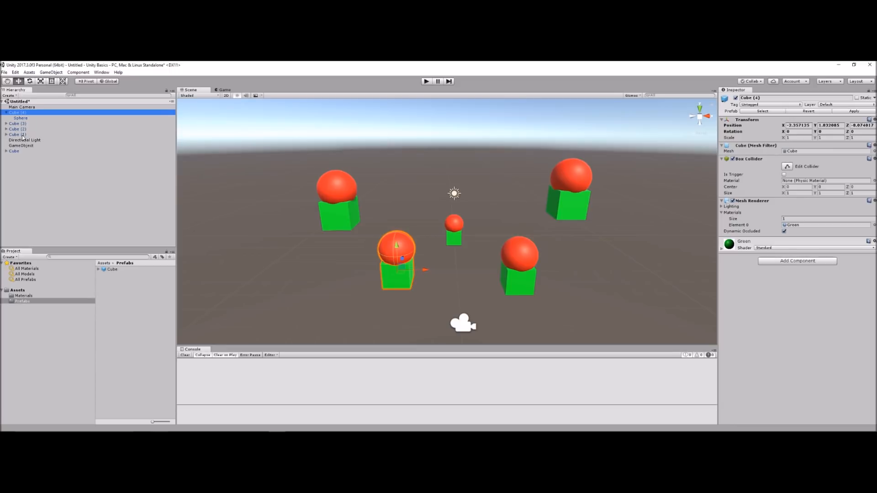
shift+click(21, 135)
right_click(21, 135)
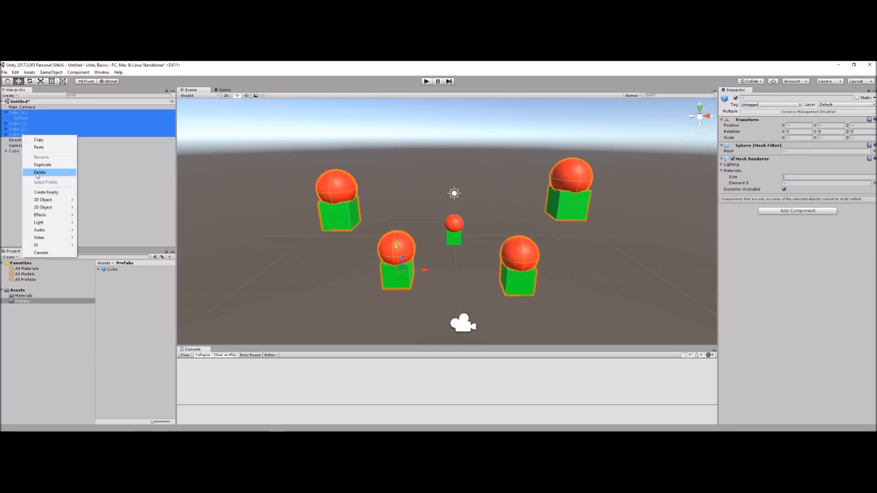
click(38, 173)
click(18, 125)
key(Delete)
click(20, 119)
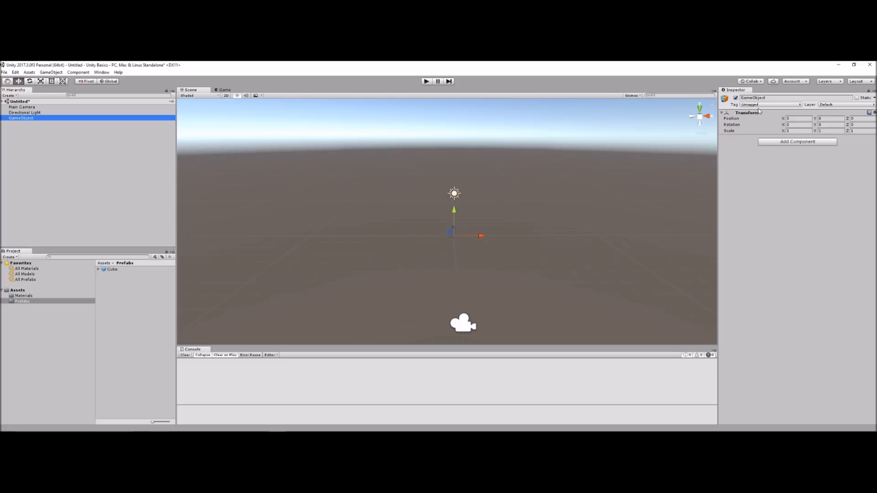
mouse_move(738, 128)
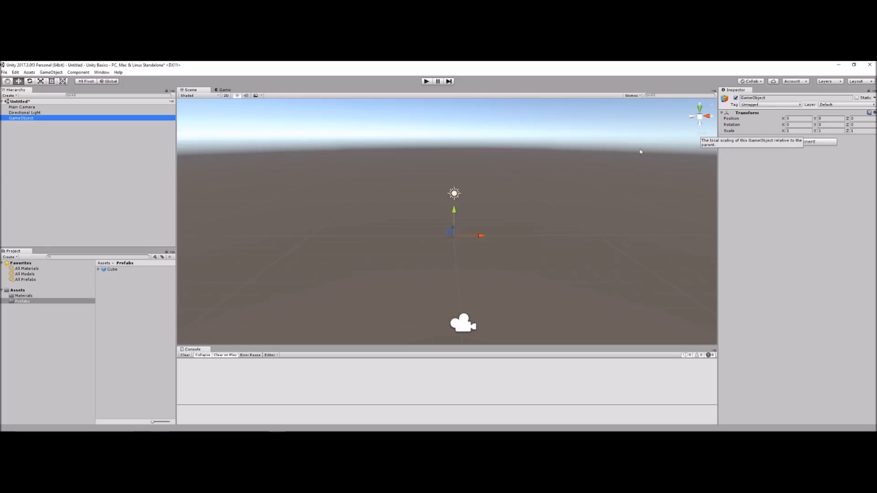
- Add a new 3D cube to the scene, reset its transform, and move it along X to about 2.81
click(131, 179)
right_click(40, 167)
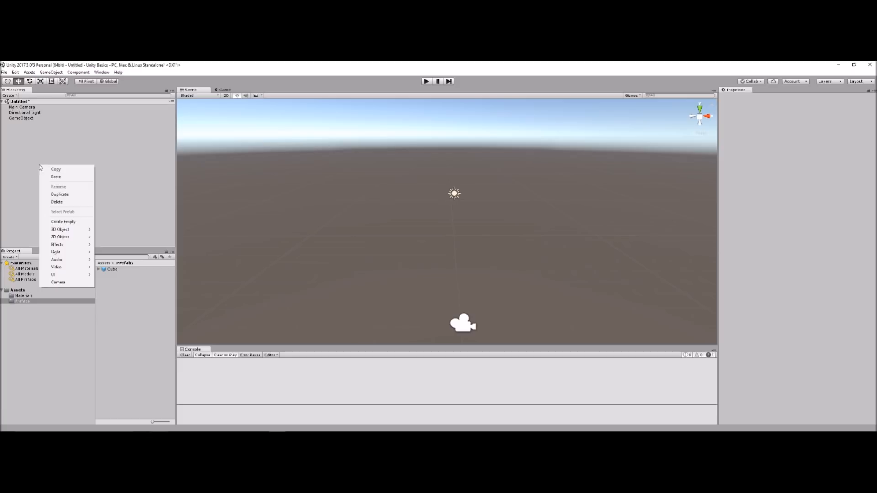
mouse_move(72, 230)
click(110, 229)
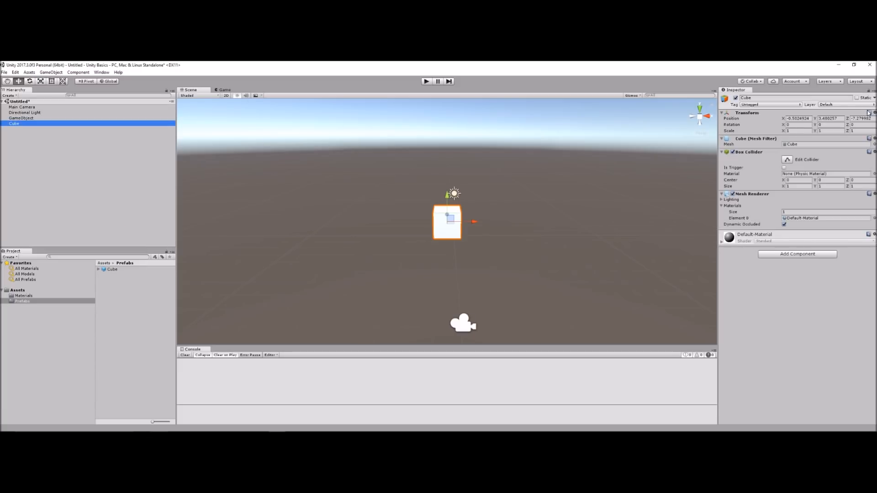
click(874, 112)
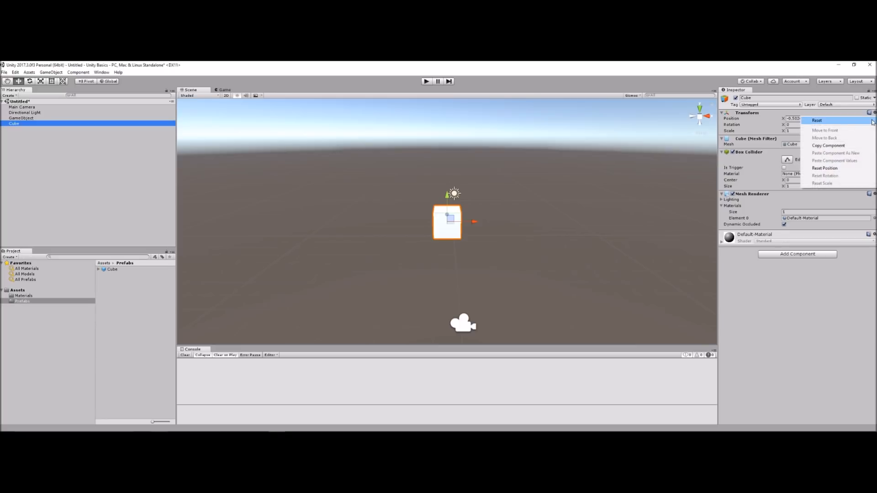
click(817, 118)
drag(483, 237, 524, 236)
- Compare the components of the empty GameObject with those of the new Cube
click(21, 119)
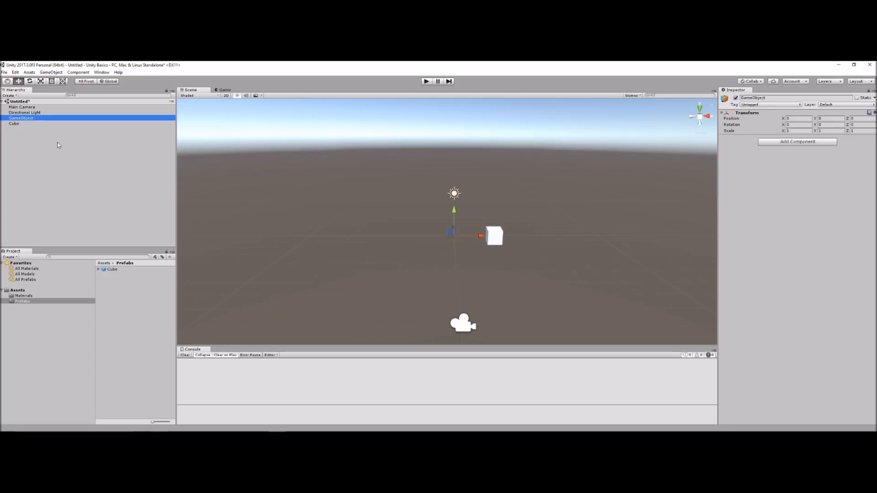
click(9, 124)
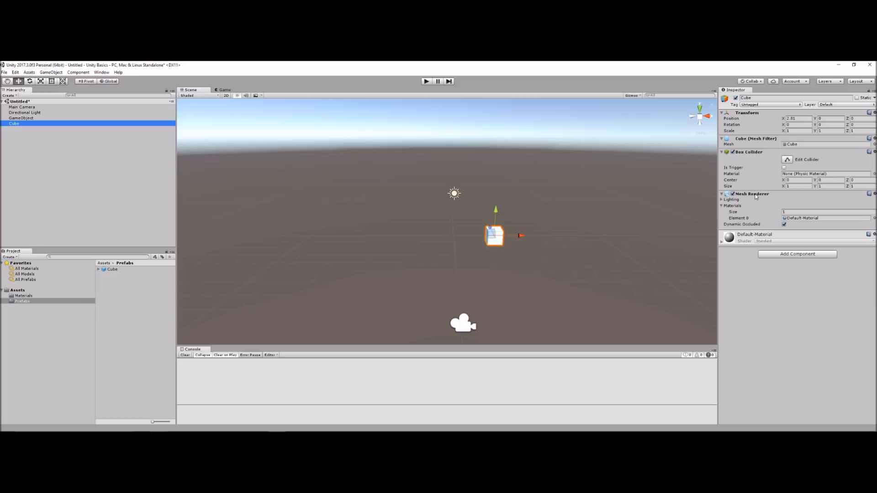
mouse_move(756, 169)
click(23, 119)
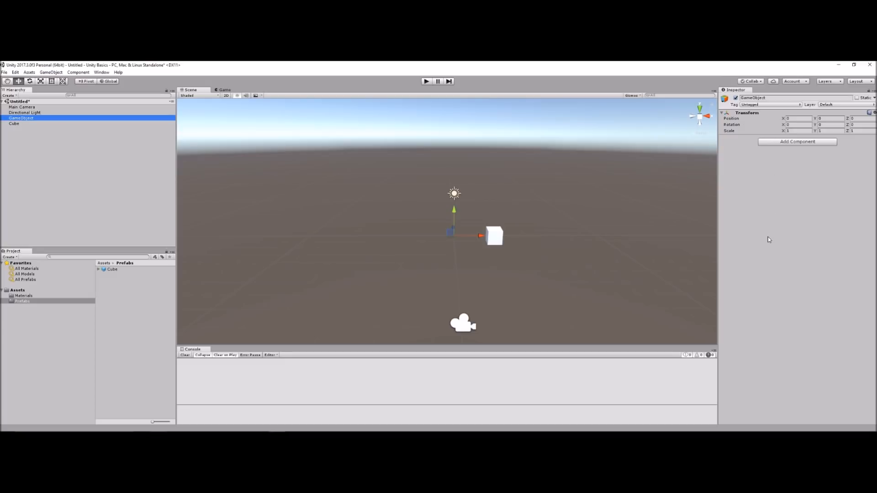
click(35, 125)
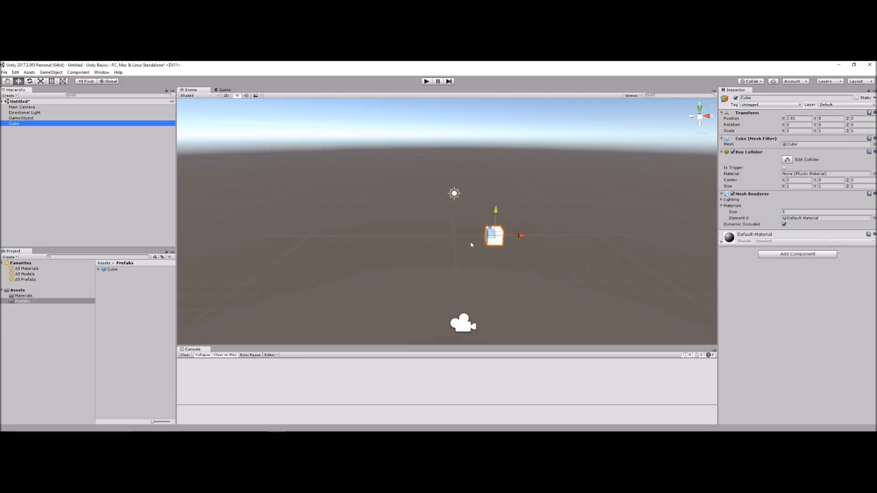
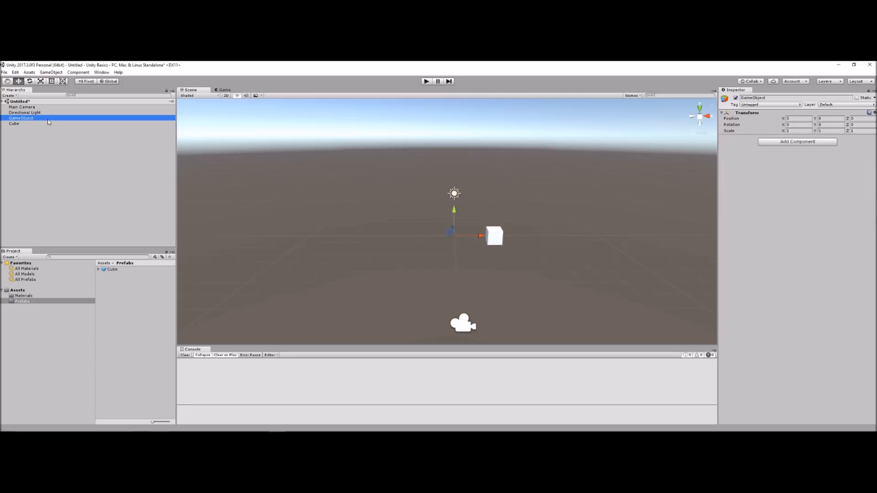
- Rename the empty GameObject to the presenter's first name followed directly by "Cube"
click(35, 116)
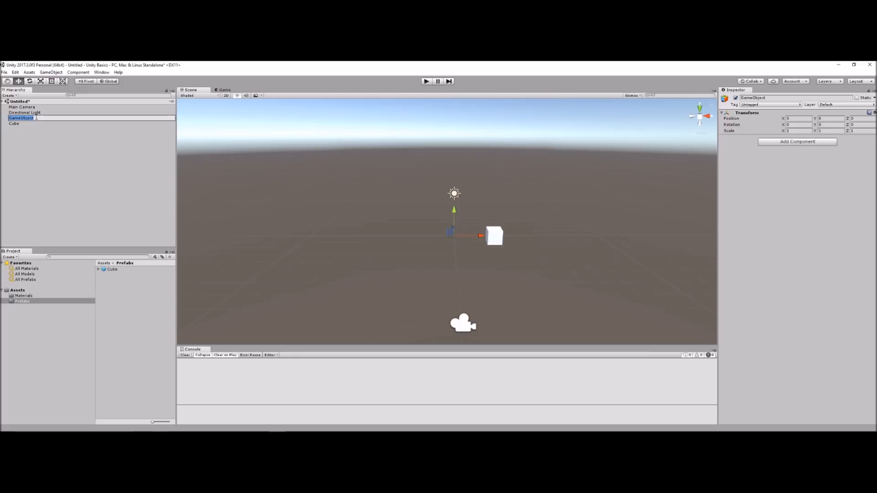
click(38, 131)
click(38, 119)
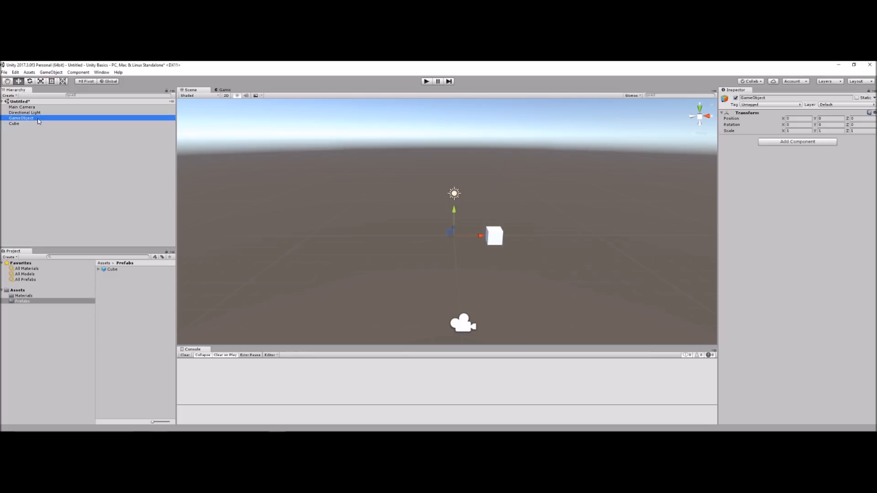
click(768, 98)
drag(718, 93, 715, 93)
text(Justing)
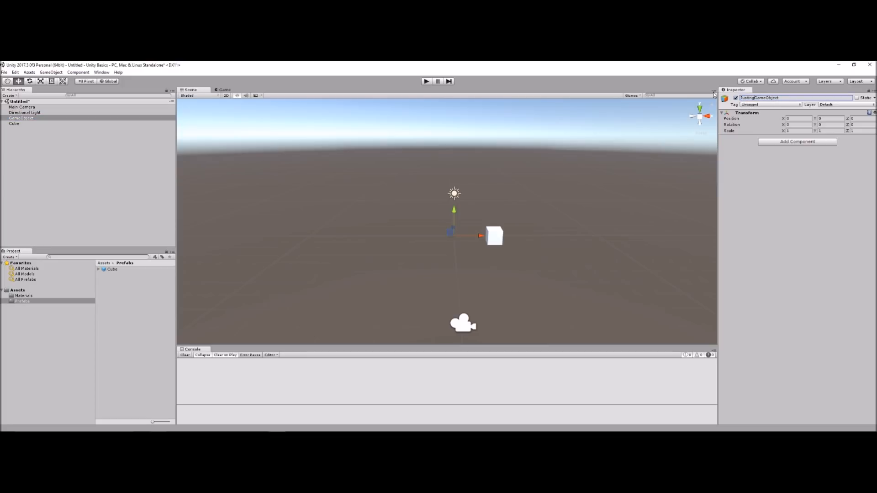
key(BackSpace)
key(BackSpace)
key(BackSpace)
key(BackSpace)
key(BackSpace)
key(BackSpace)
key(BackSpace)
key(BackSpace)
key(BackSpace)
key(BackSpace)
key(BackSpace)
text(Cube)
key(Return)
- Check which components the default Cube has that the renamed empty object lacks, including the Mesh Renderer
click(31, 124)
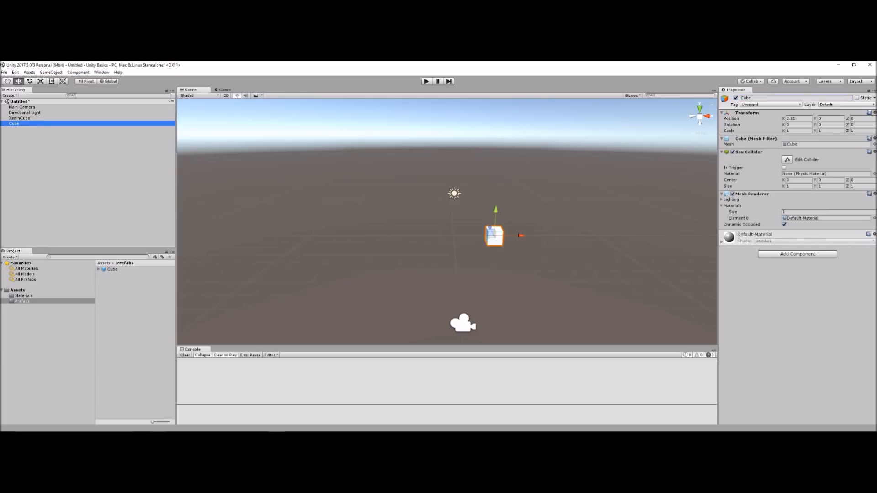
click(34, 119)
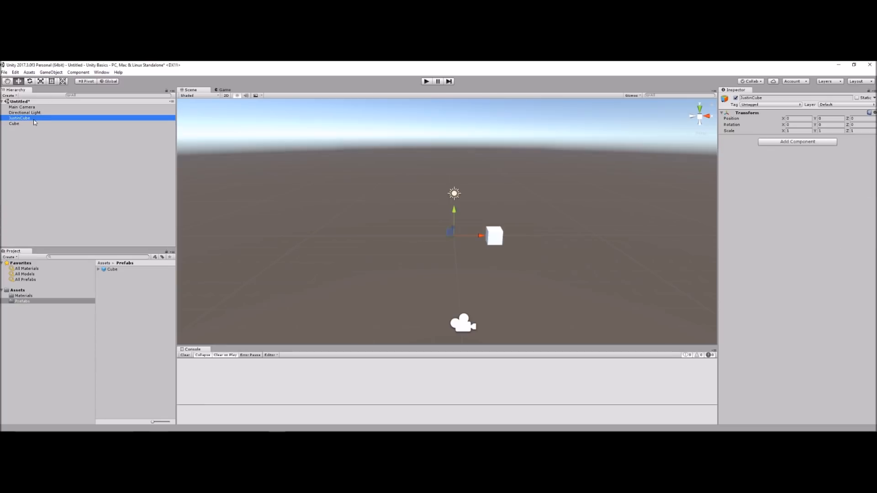
click(35, 124)
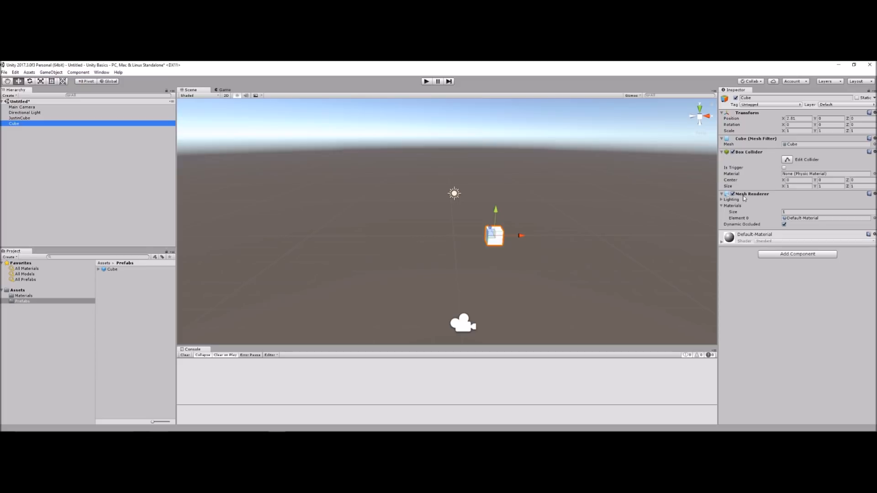
- Add a Mesh Filter and a Mesh Renderer component to the renamed empty object
click(33, 119)
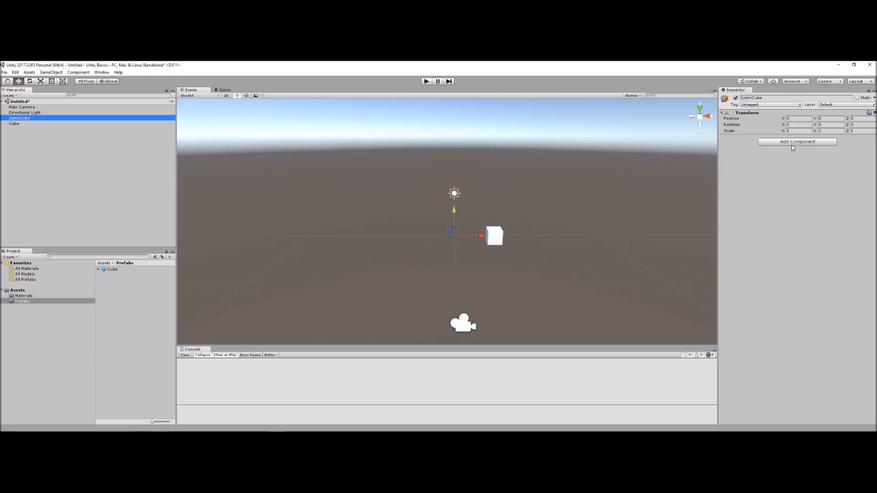
click(793, 143)
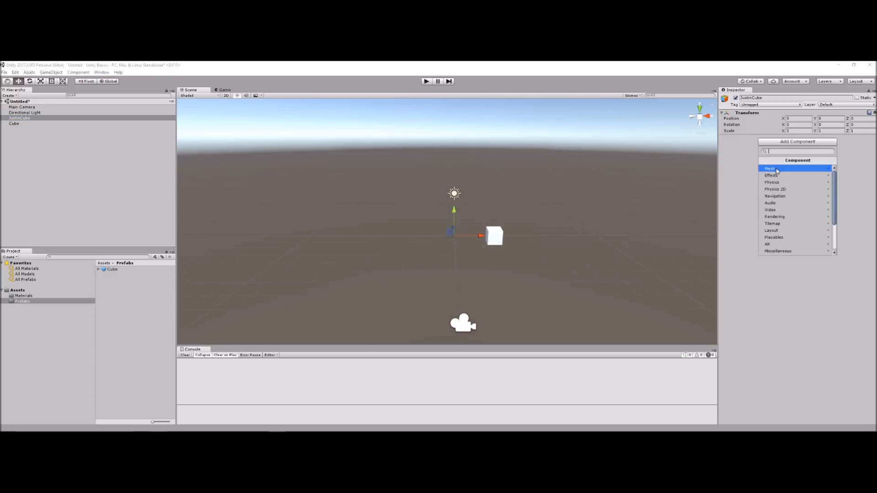
click(776, 169)
click(777, 169)
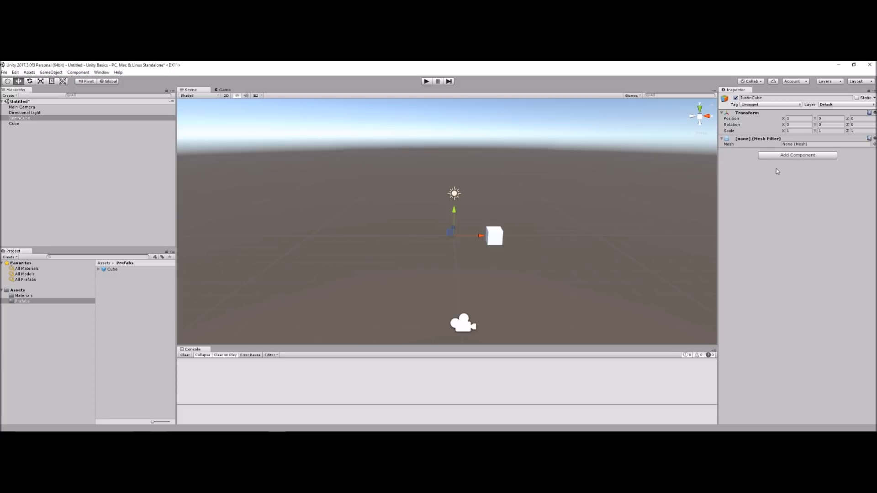
click(780, 156)
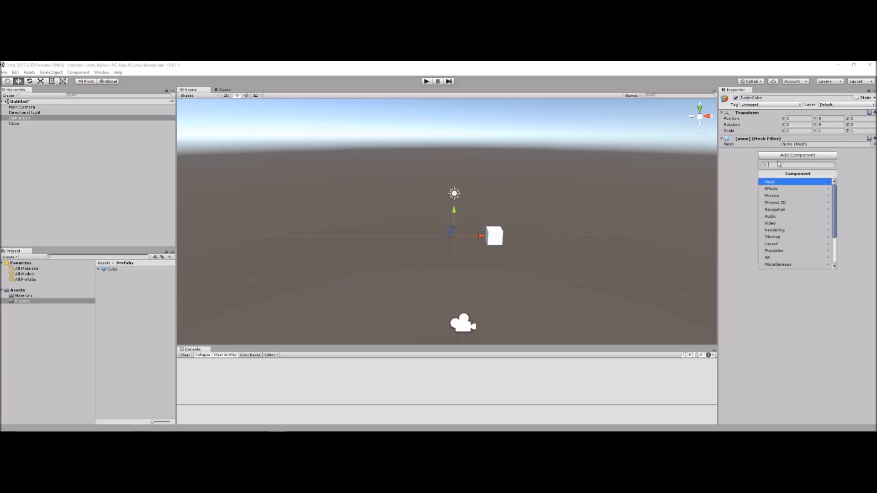
click(776, 182)
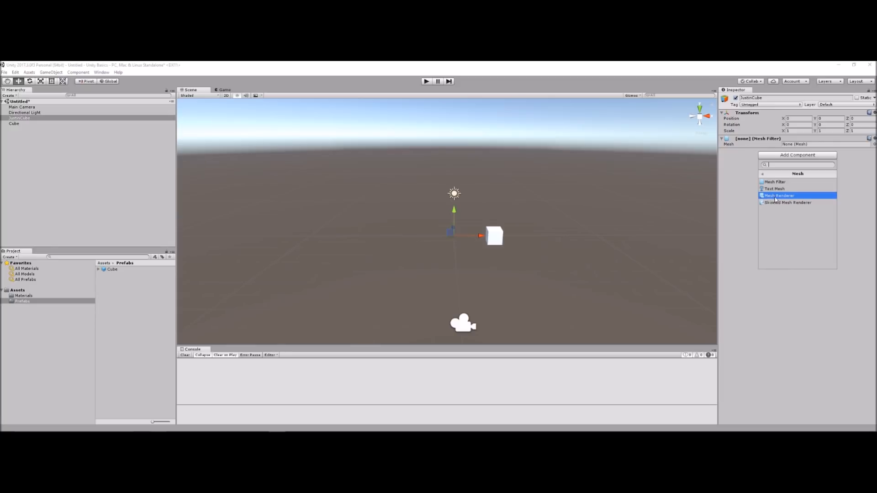
click(775, 198)
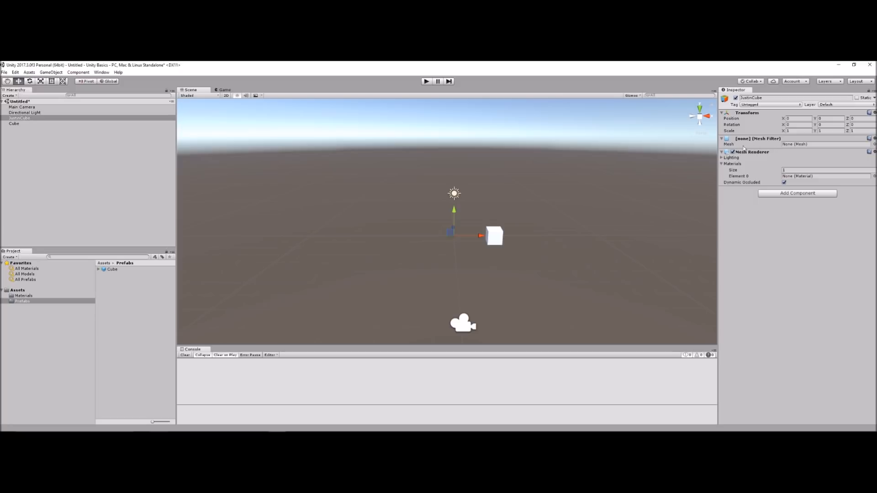
- Set the mesh of the renamed object's Mesh Filter to Cube
click(874, 144)
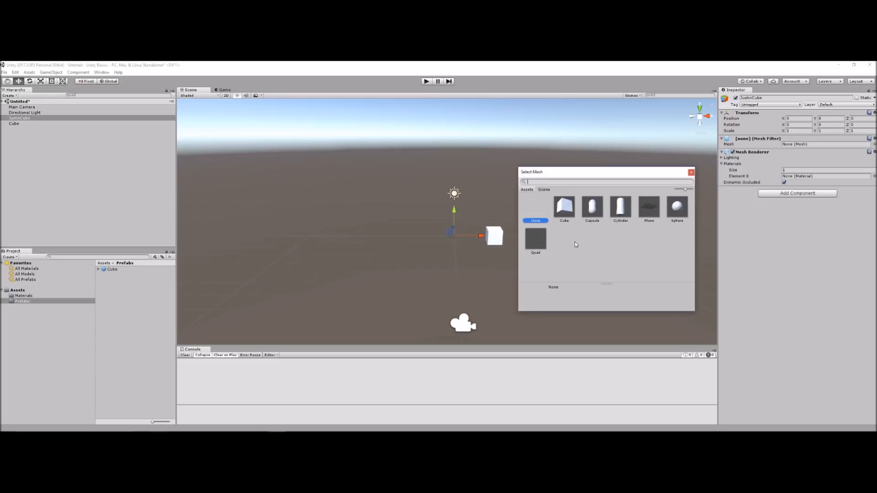
click(566, 212)
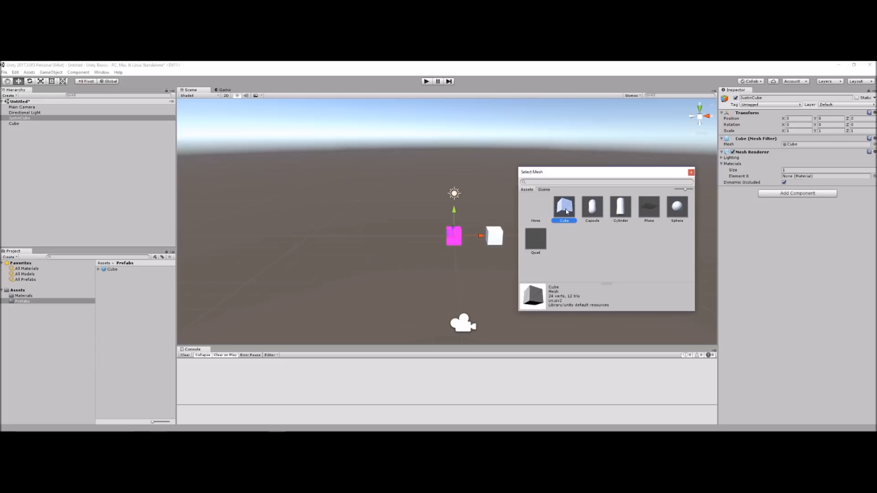
click(692, 173)
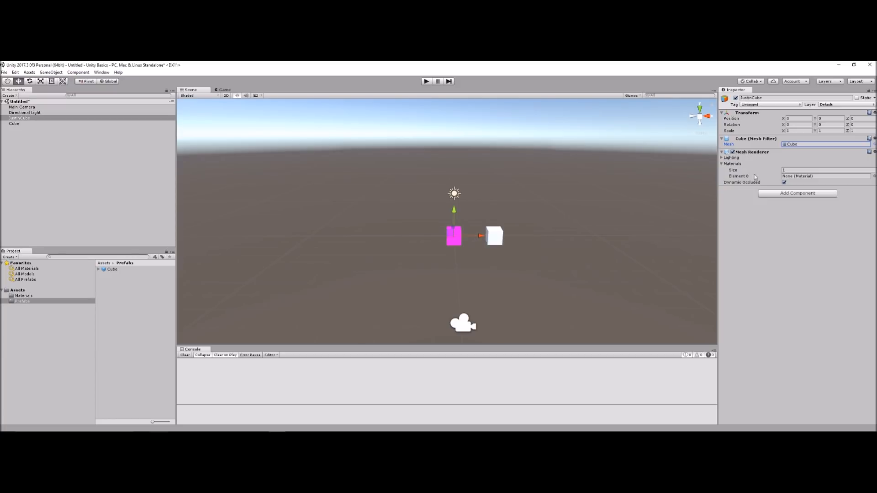
- Assign the Green material to Element 0 of the renamed object's Mesh Renderer
click(723, 164)
click(723, 164)
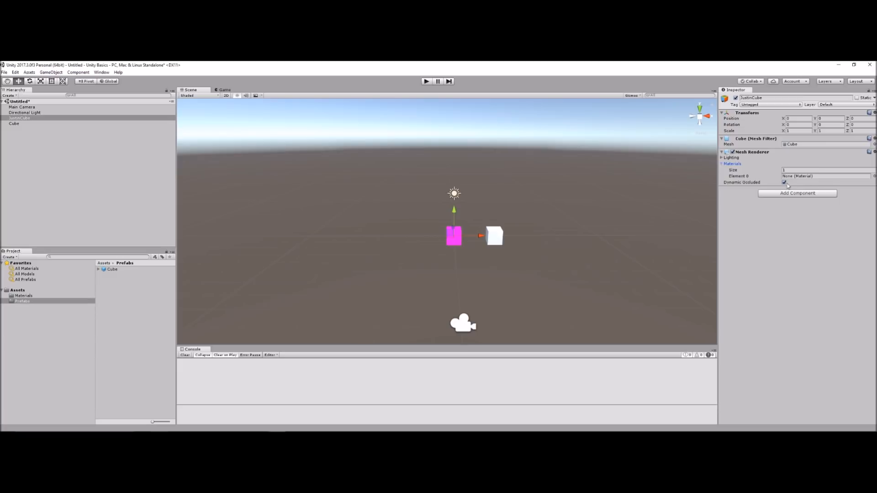
click(874, 176)
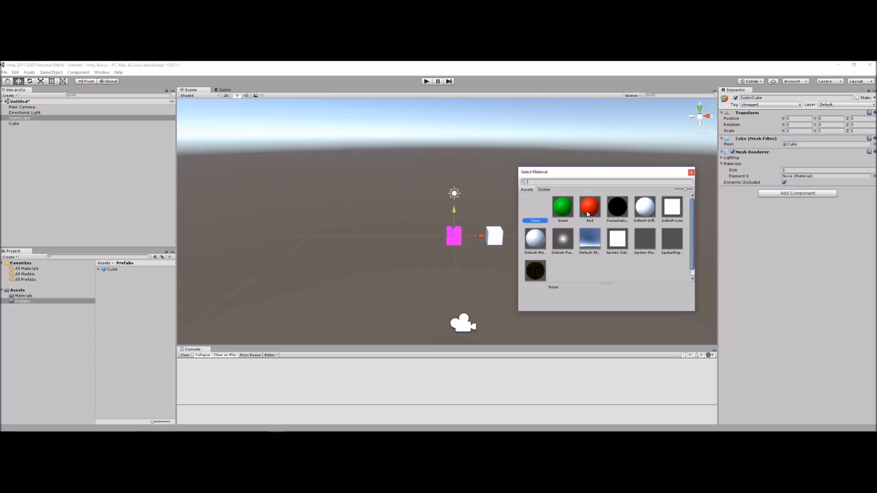
click(565, 214)
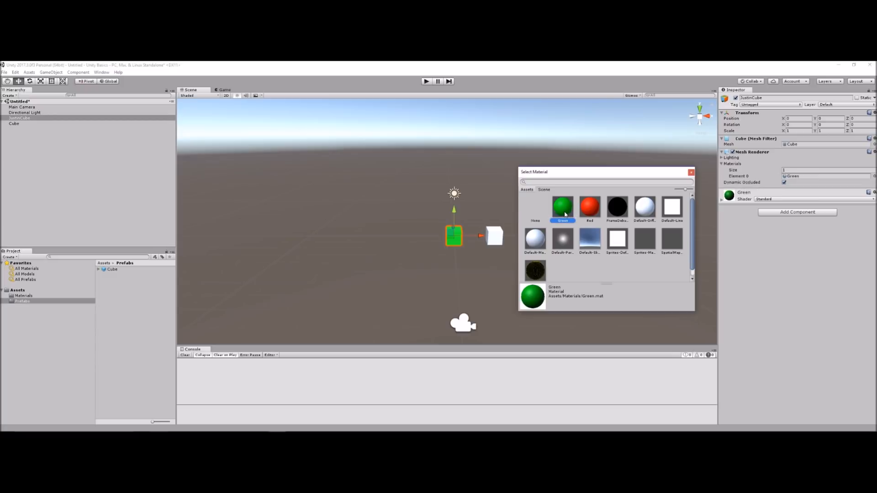
click(691, 172)
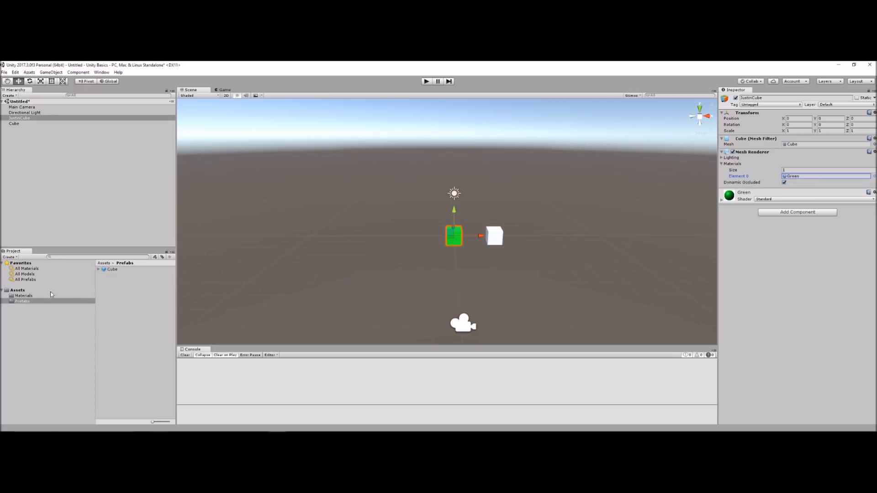
- Apply the Red material from the Materials folder to the default Cube
click(34, 296)
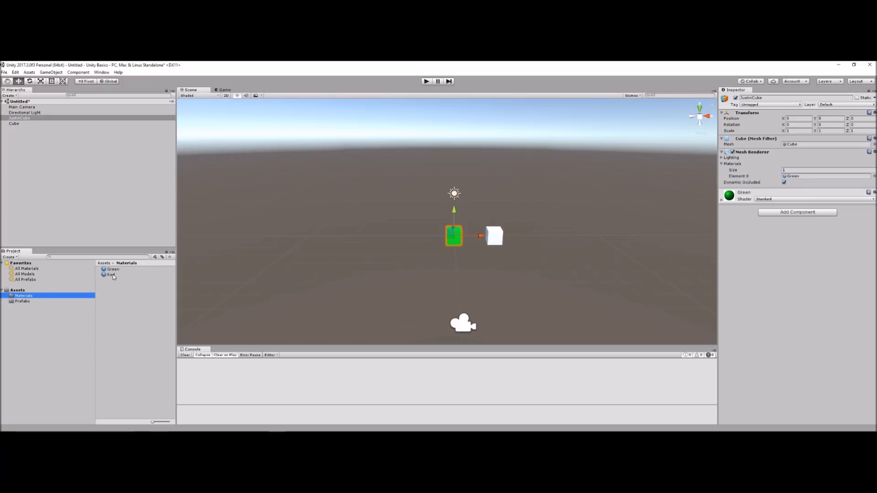
drag(322, 304, 501, 238)
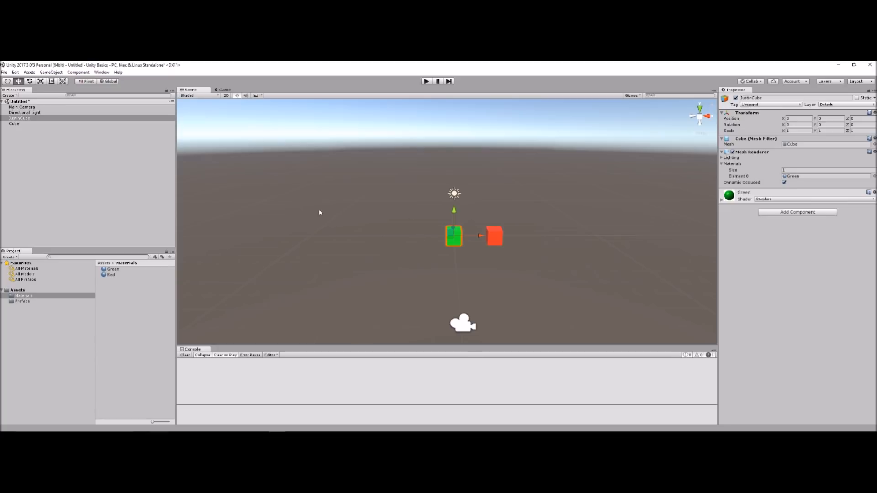
click(14, 124)
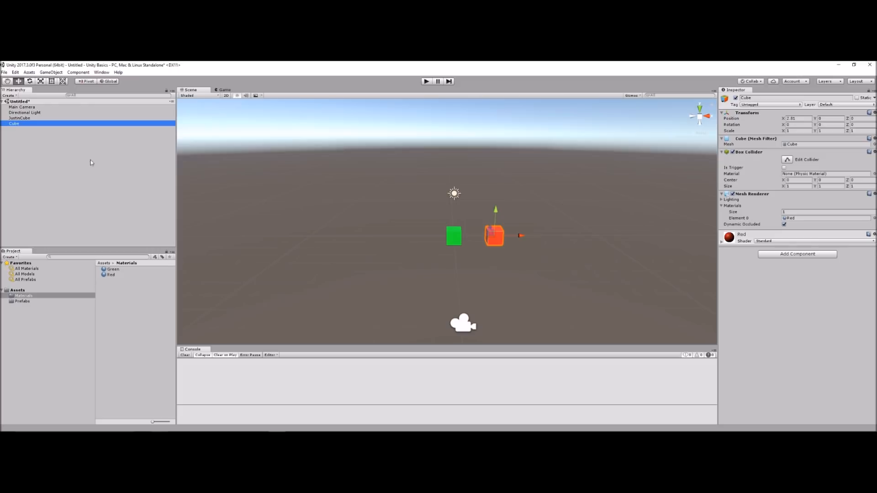
- Add a Box Collider component to the green cube
click(32, 118)
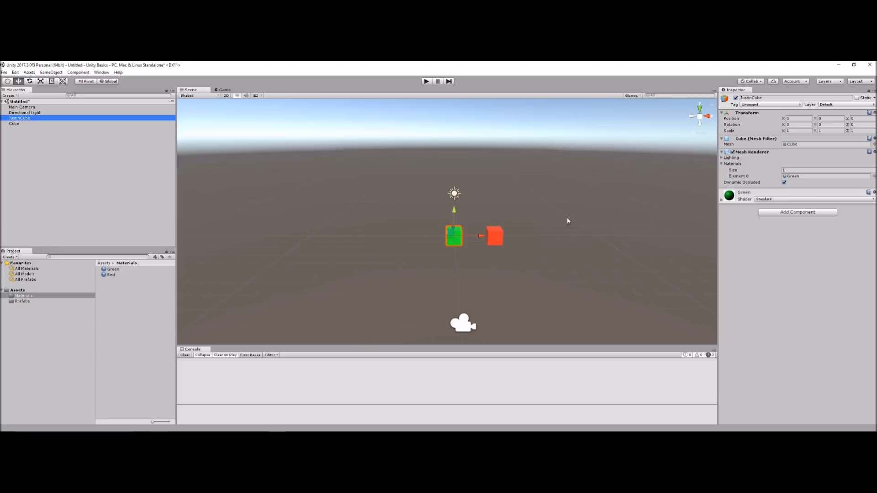
click(781, 213)
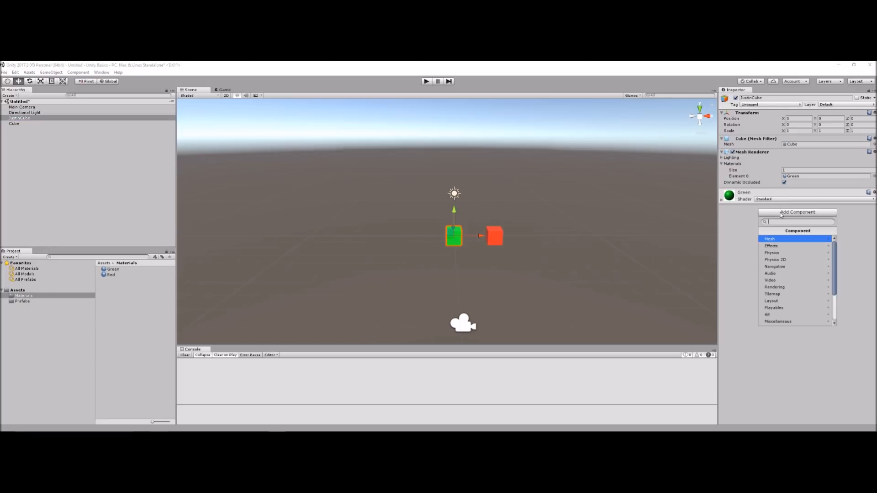
click(775, 254)
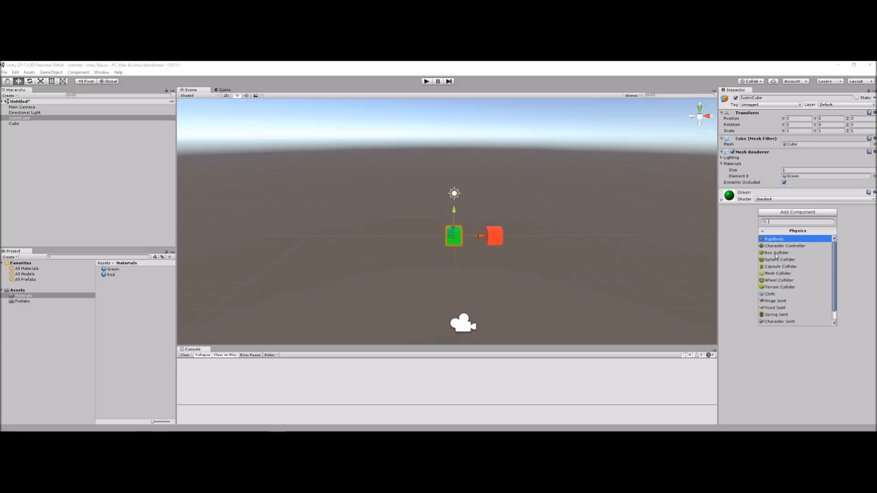
key(Escape)
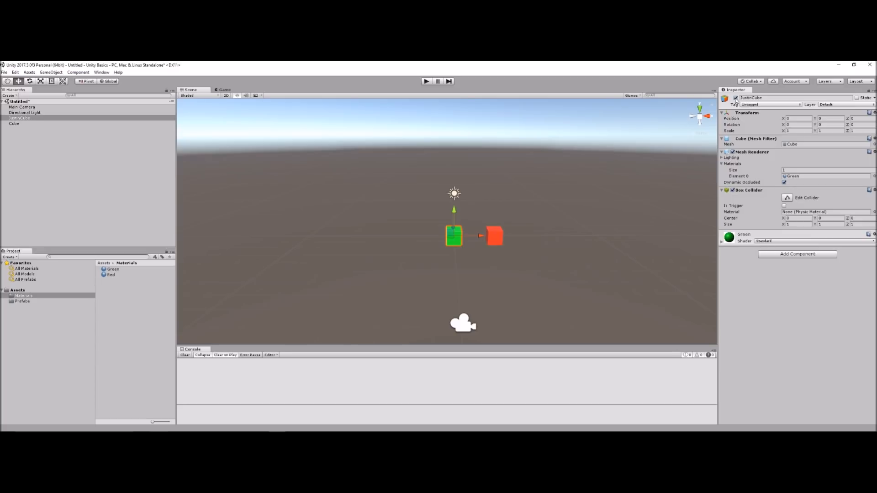
- Toggle the green cube off and on, and disable its Mesh Renderer to view the collider outline before enabling it again
click(735, 98)
click(736, 99)
click(733, 152)
scroll(473, 264, up, 5)
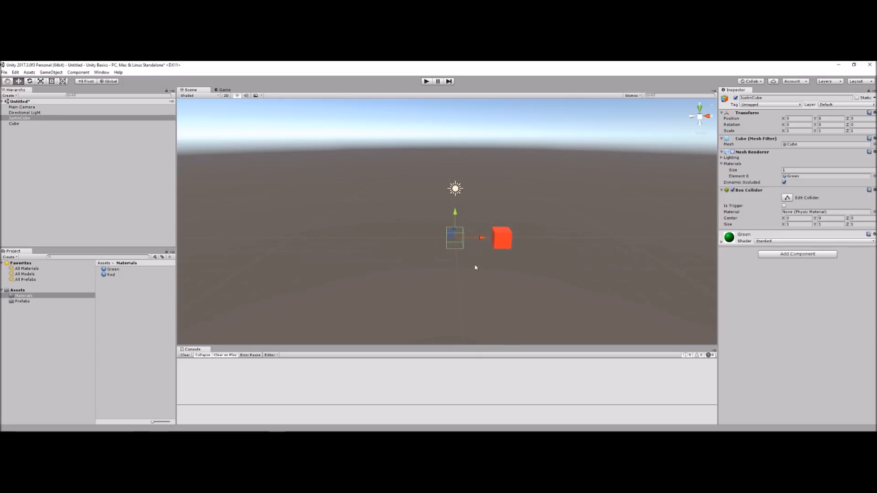
scroll(475, 264, up, 2)
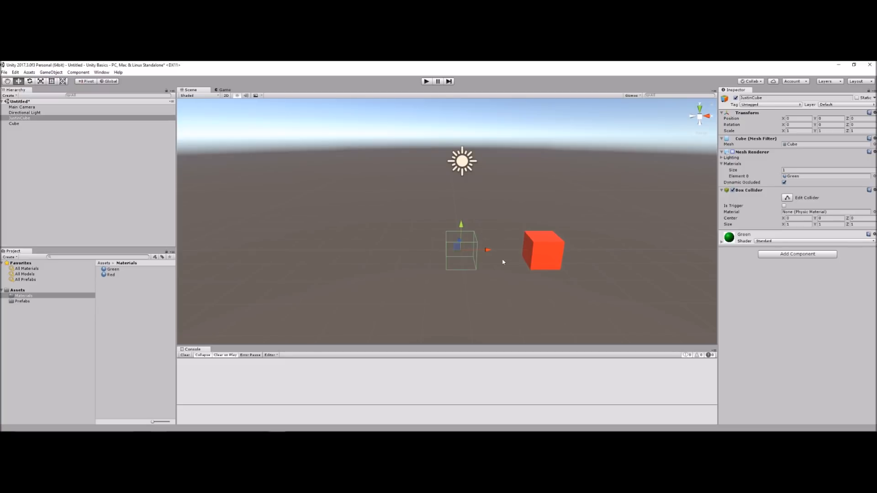
click(732, 152)
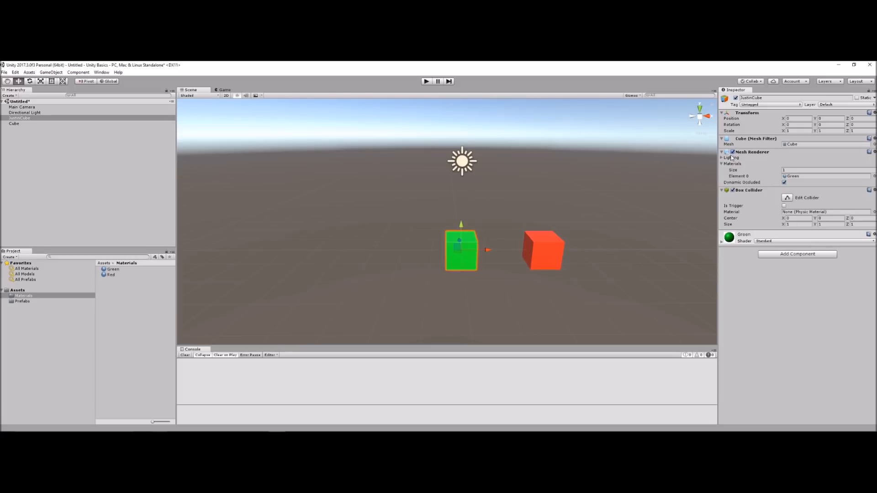
click(784, 207)
- Compare the components of the default Cube and the green cube, and look over the list of available 3D objects
click(14, 124)
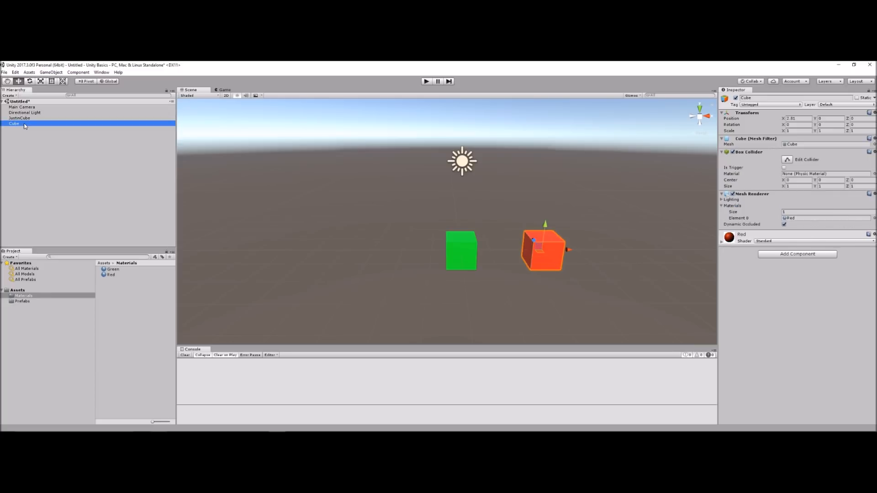
click(23, 118)
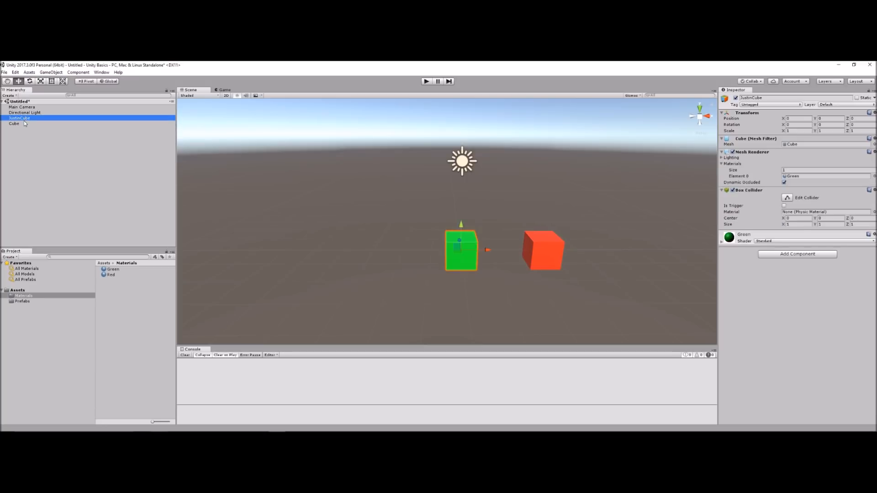
click(23, 122)
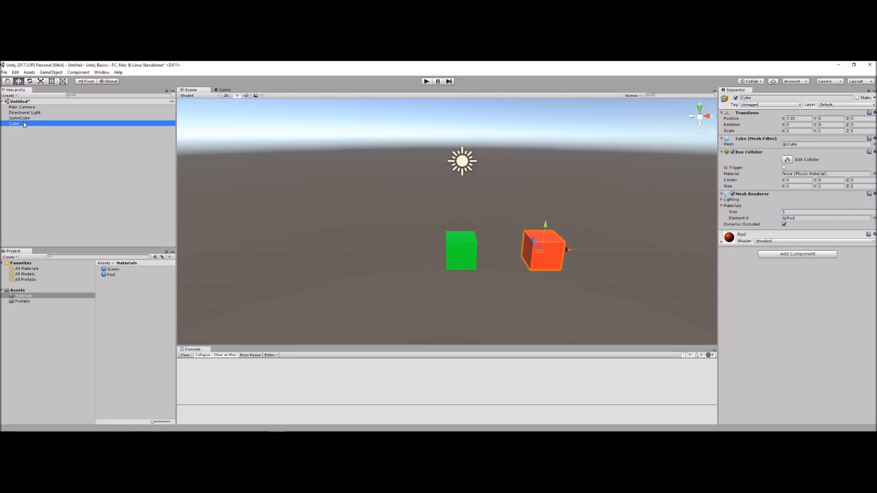
right_click(53, 158)
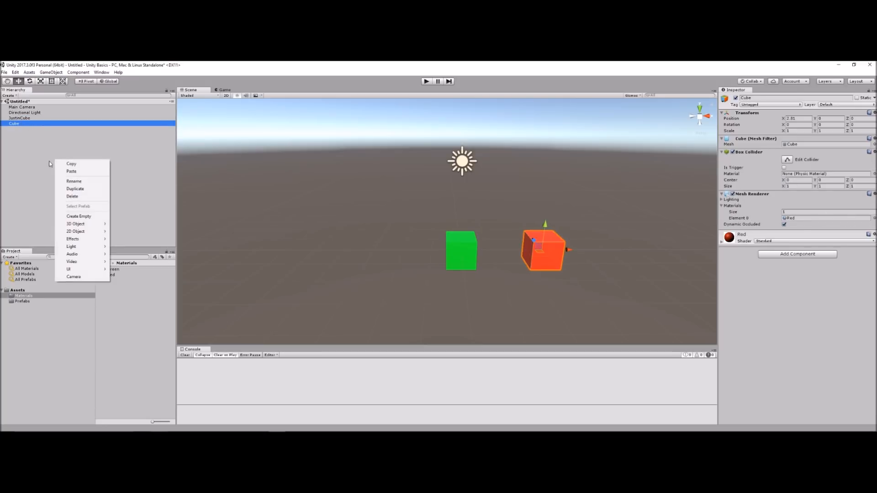
click(32, 170)
right_click(32, 170)
mouse_move(53, 232)
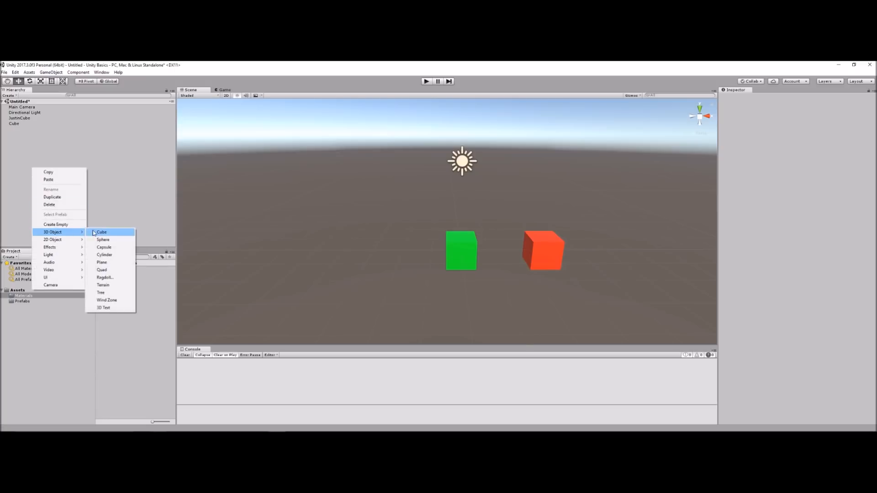
click(23, 119)
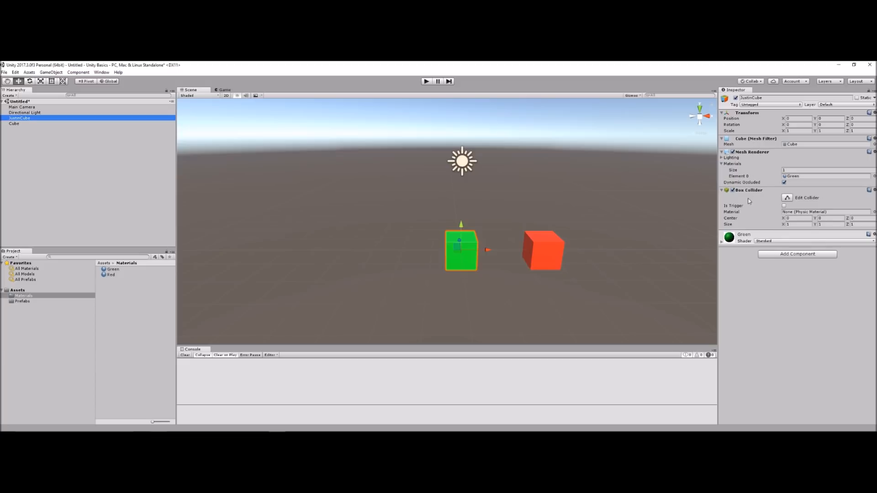
- Switch to the Unity Basics presentation in Google Slides and review the Collider and Rigidbody slides
mouse_move(741, 210)
key(alt+Tab)
key(alt+Tab)
key(super)
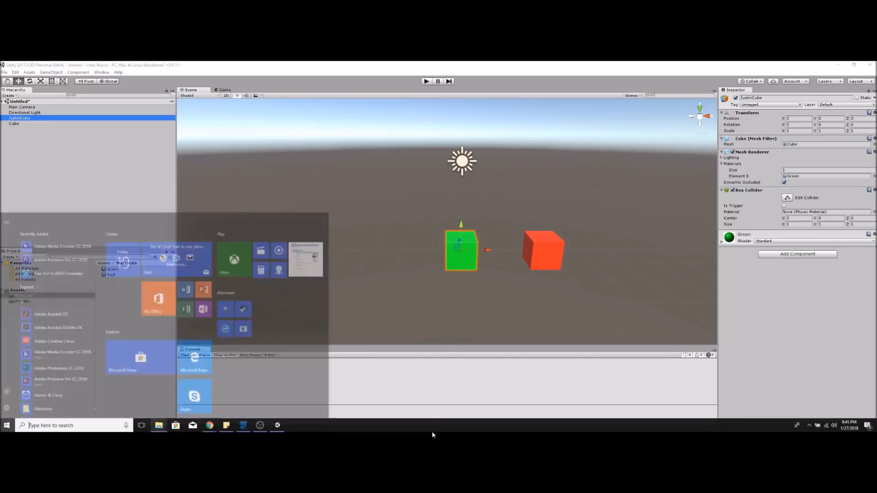
key(alt+Tab)
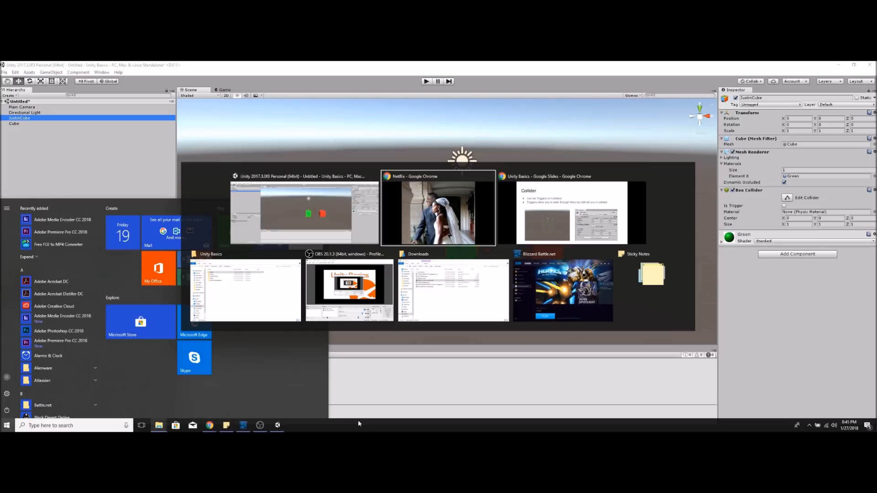
key(alt+Tab)
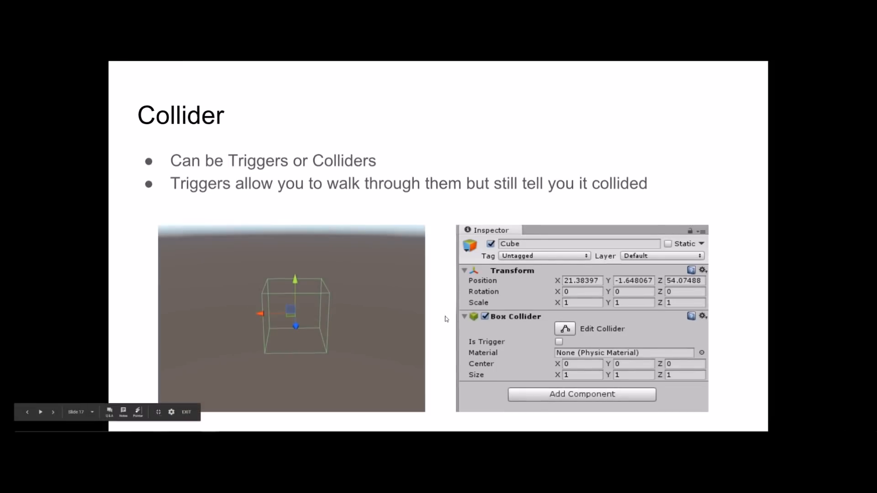
click(450, 315)
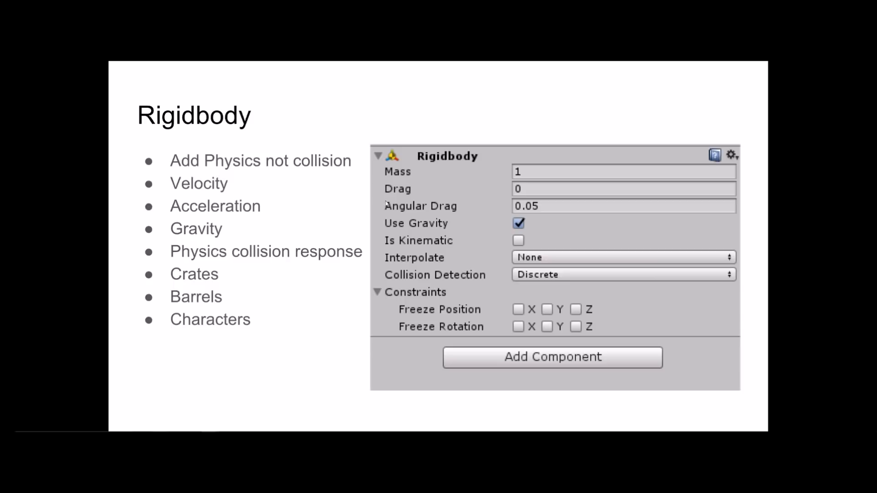
- Return to Unity and raise the green and red cubes together to a Y position of about 3.5
key(alt+Tab)
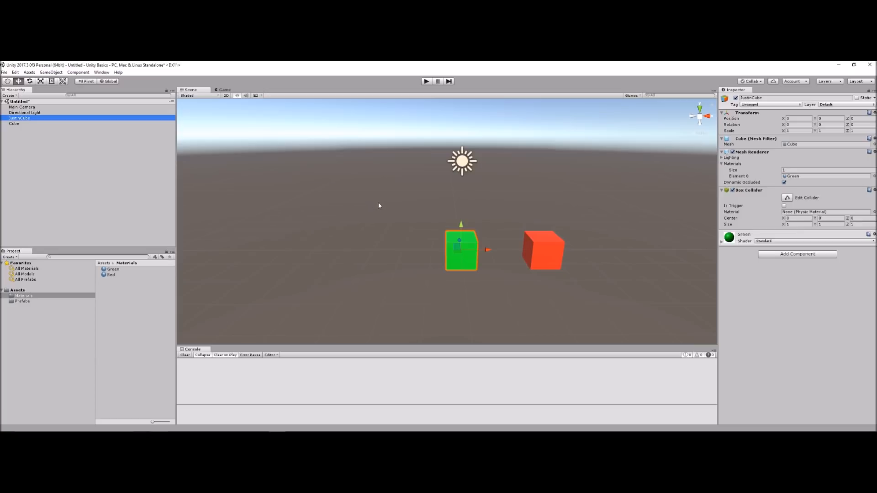
shift+click(540, 246)
drag(546, 223, 548, 121)
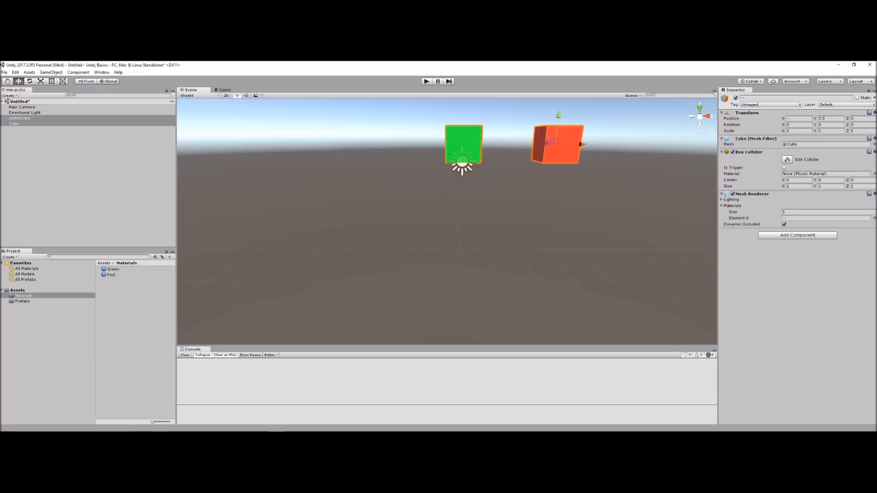
- Create a new 3D cube in the scene and reset its position to 0, 0, 0
click(101, 133)
right_click(69, 159)
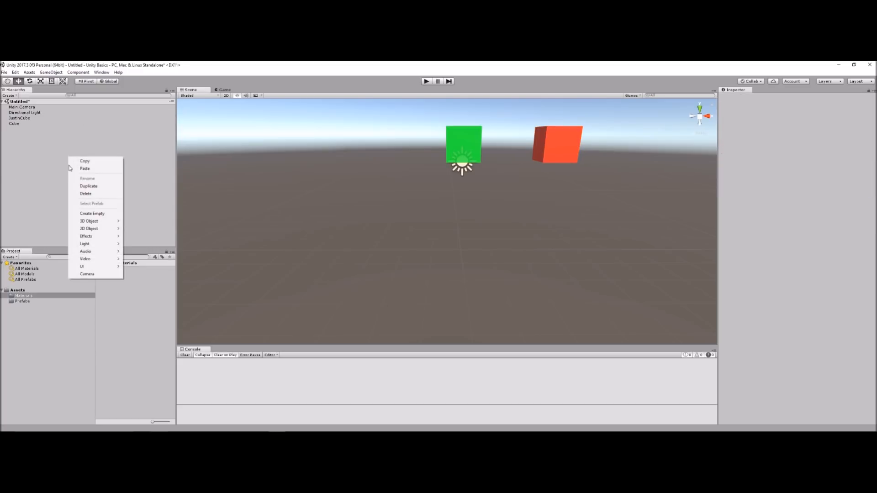
mouse_move(91, 222)
click(124, 221)
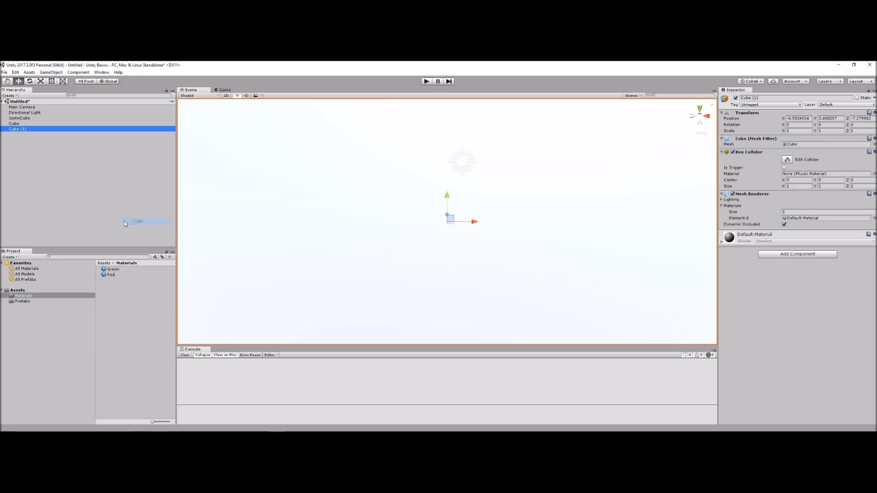
scroll(328, 209, down, 5)
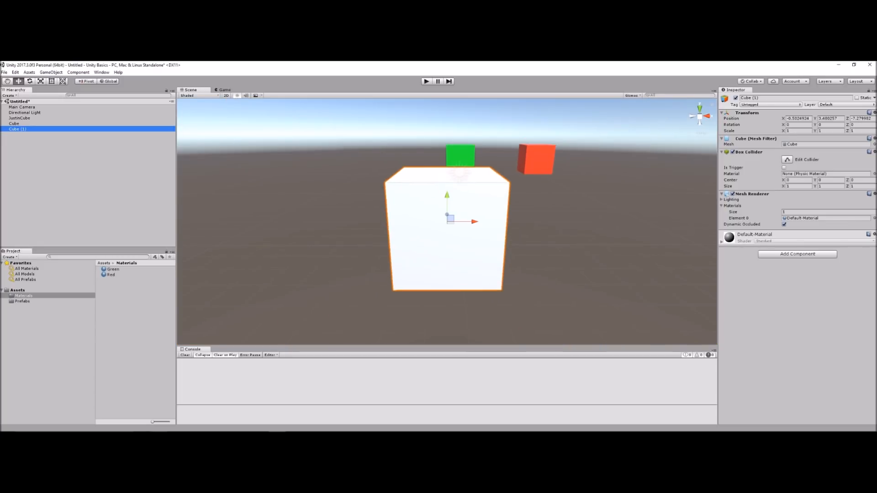
click(873, 112)
click(818, 119)
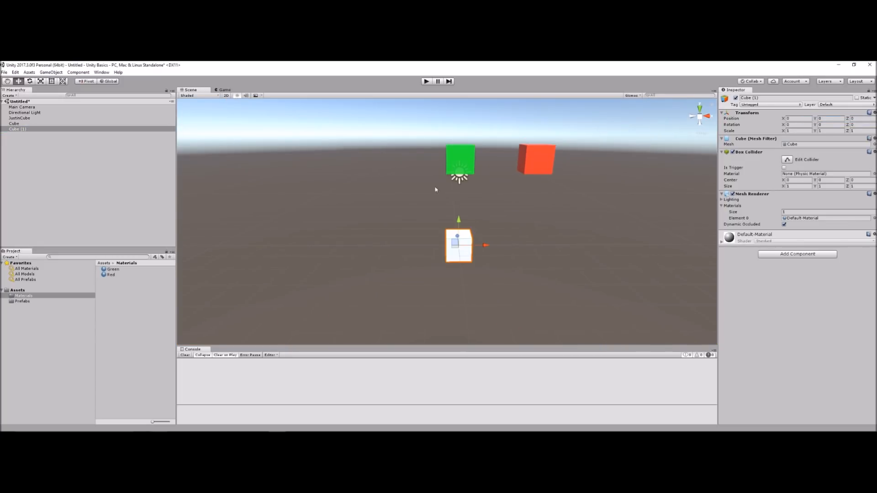
- Scale the new cube into a wide floor, about 26.8 on X and about 21.7 on Z
key(r)
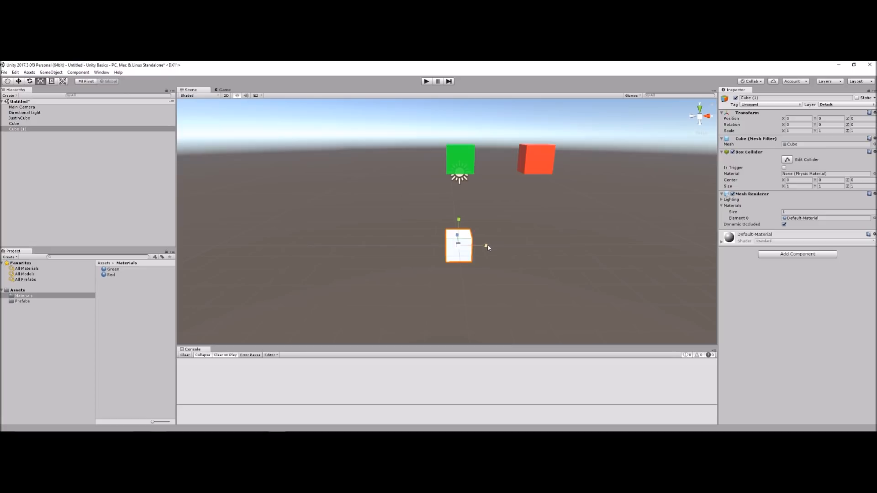
drag(485, 245, 371, 241)
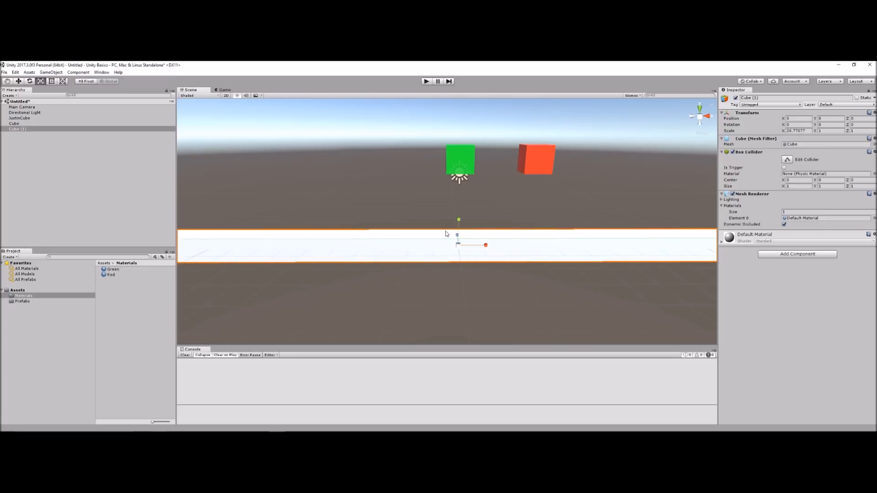
drag(459, 237, 440, 400)
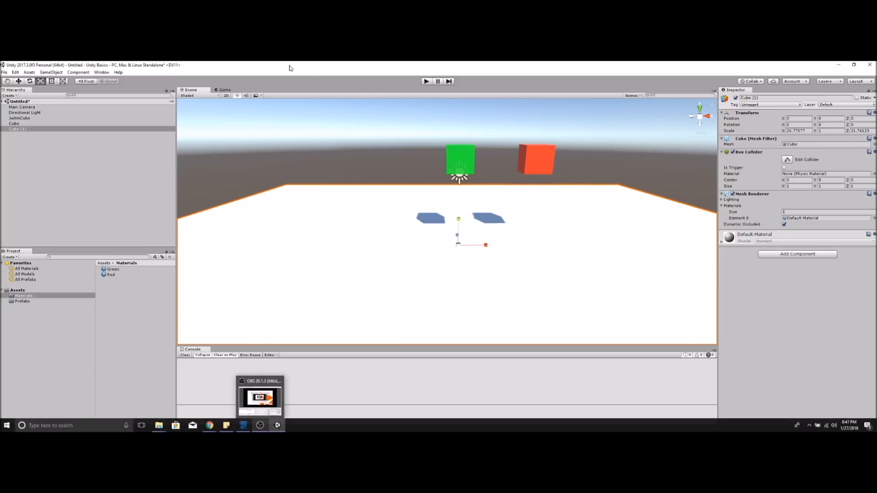
- Rename the wide white floor cube as Floor
click(17, 130)
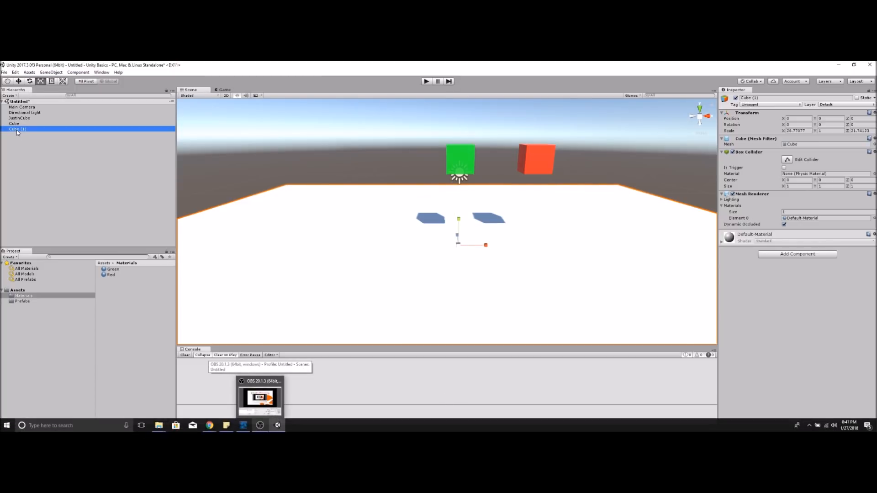
click(16, 130)
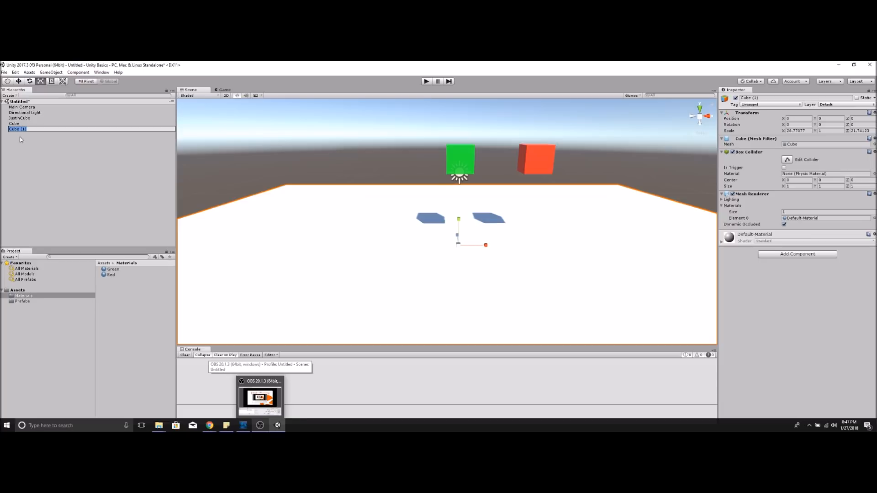
text(Floor)
key(Return)
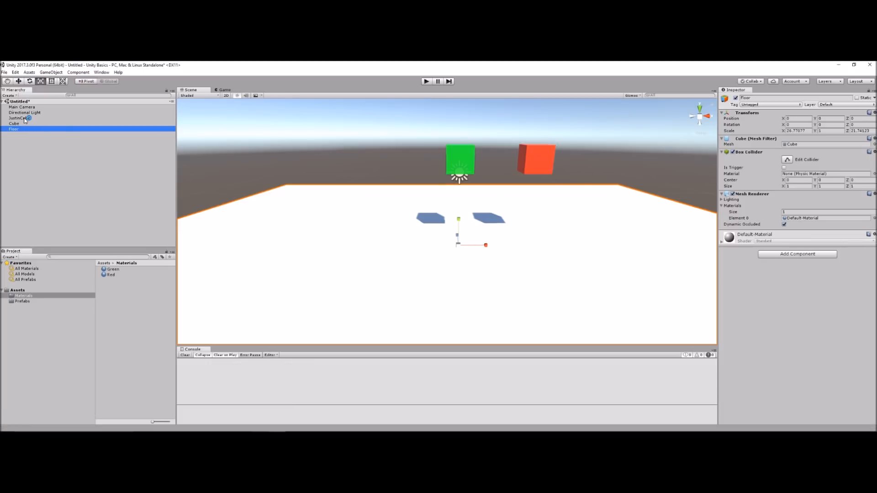
- Add a Rigidbody component to the green cube, expand its constraints, and test the cube's fall in Play mode
click(25, 119)
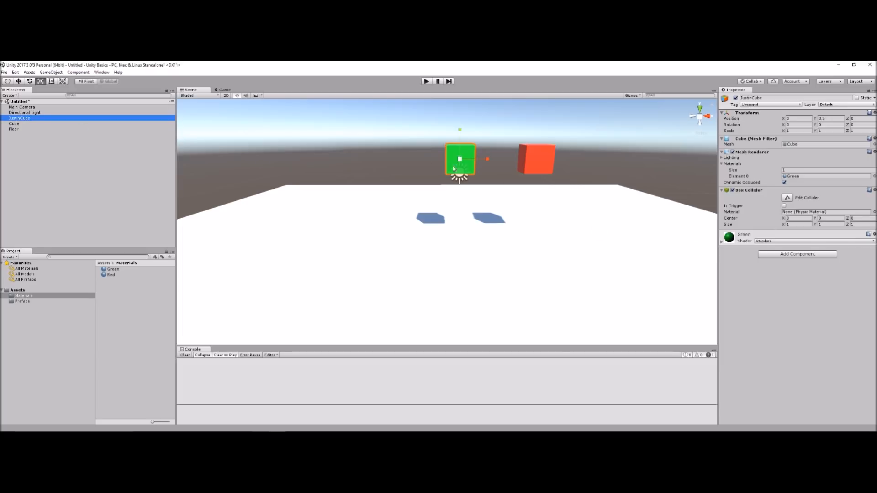
click(778, 255)
click(772, 295)
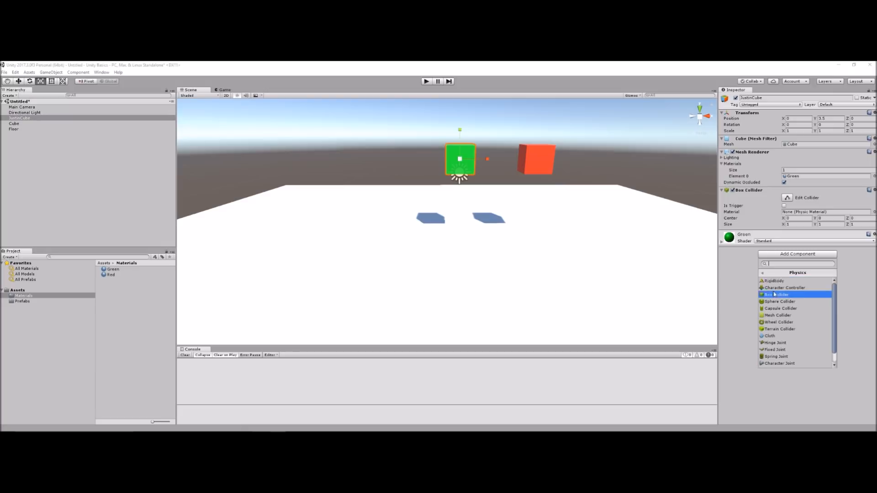
click(774, 282)
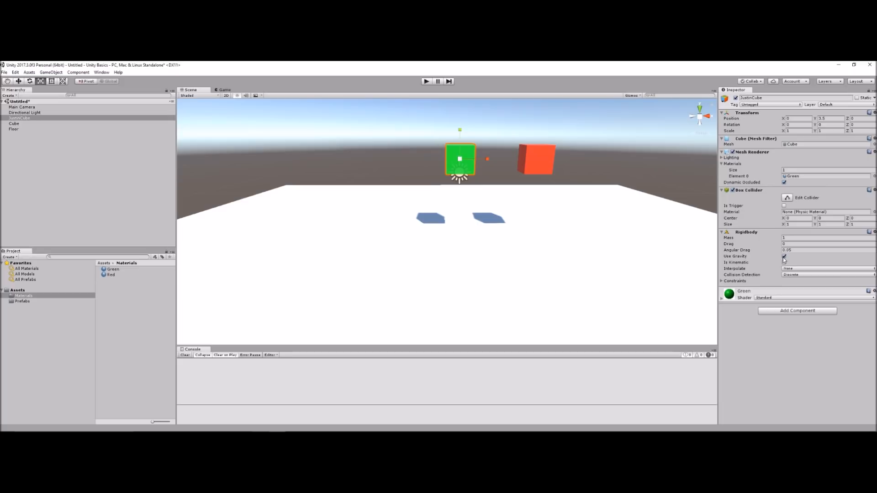
click(723, 281)
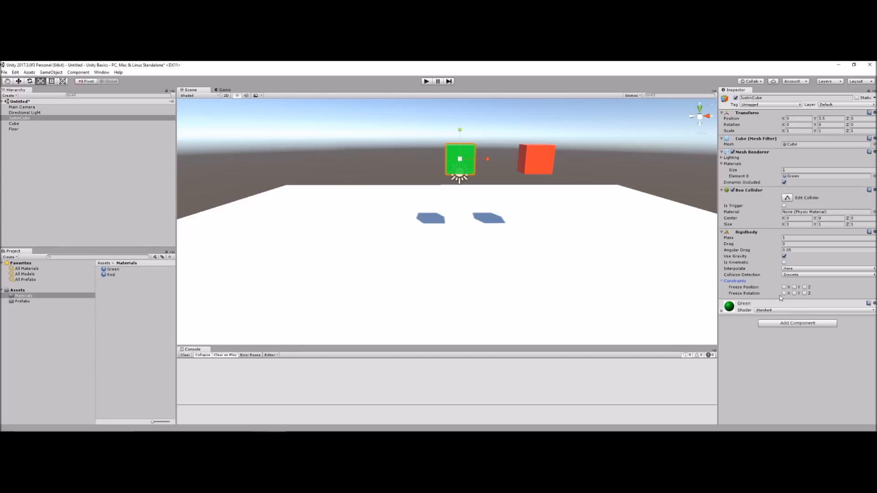
click(427, 81)
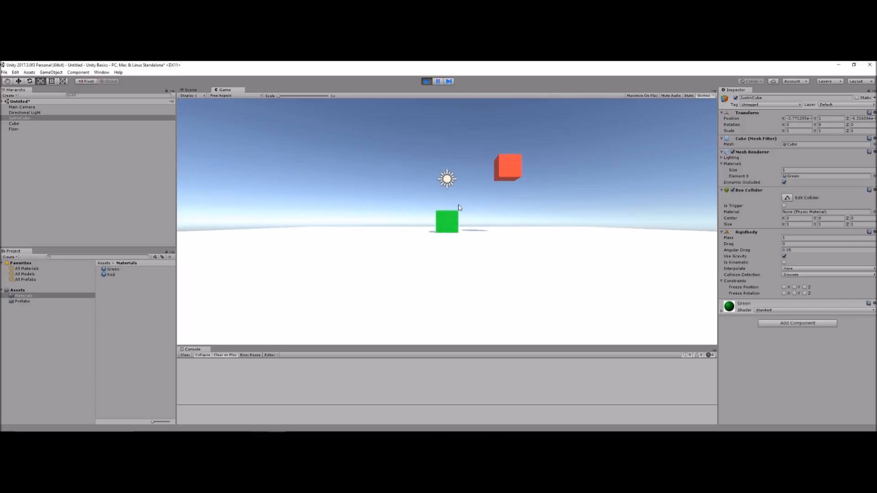
click(426, 81)
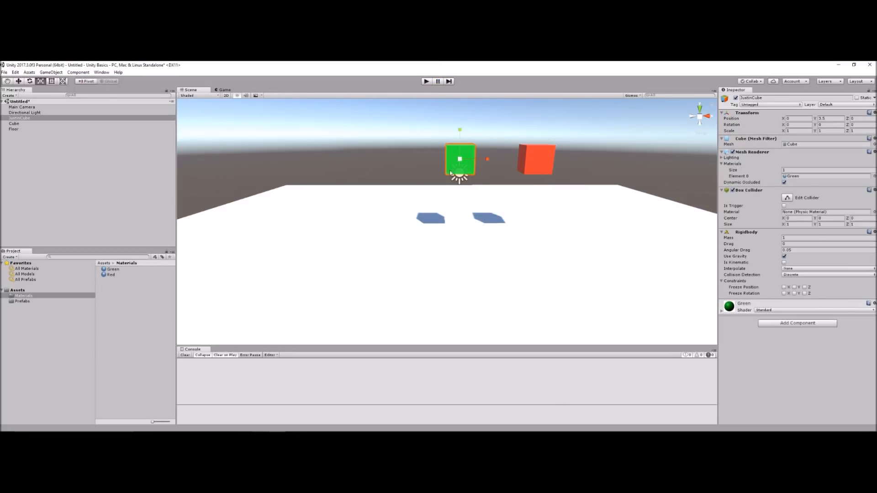
- Turn off the green cube's Box Collider, test the scene in Play mode, and turn the collider back on
click(733, 190)
click(426, 82)
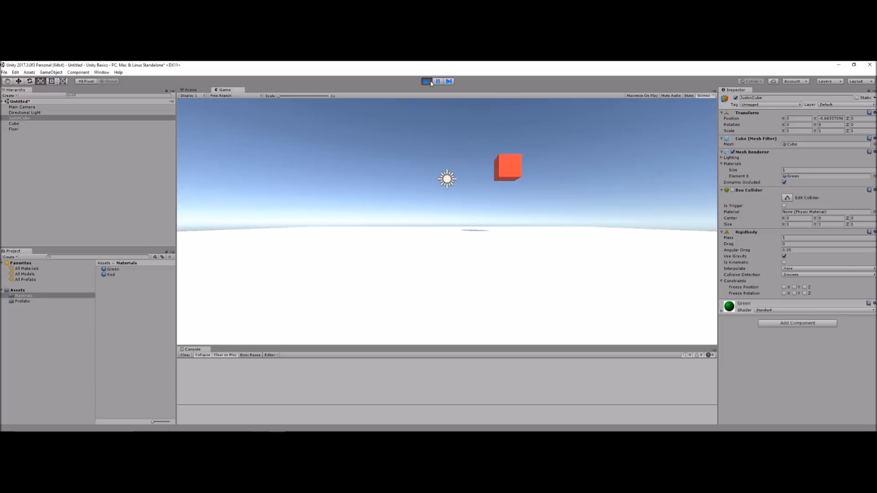
click(430, 81)
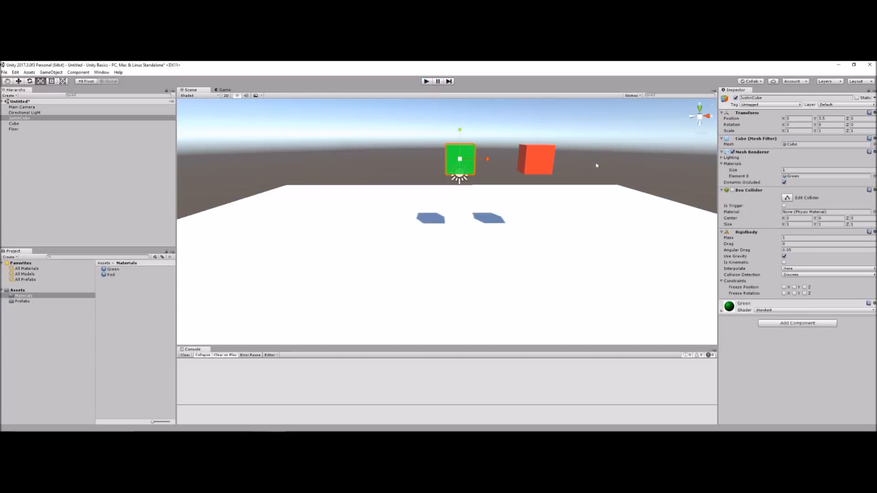
click(733, 190)
- Set the green cube's Z rotation to 46 and test its landing on the floor in Play mode
key(w)
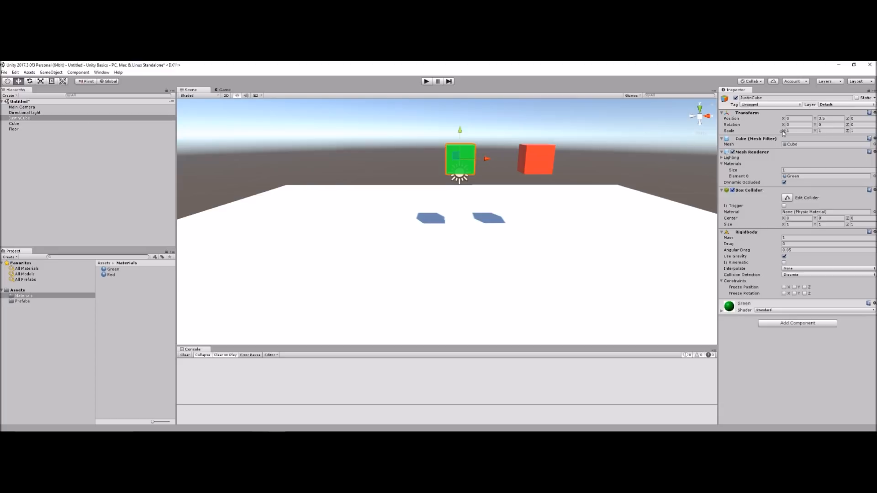
click(853, 126)
text(45)
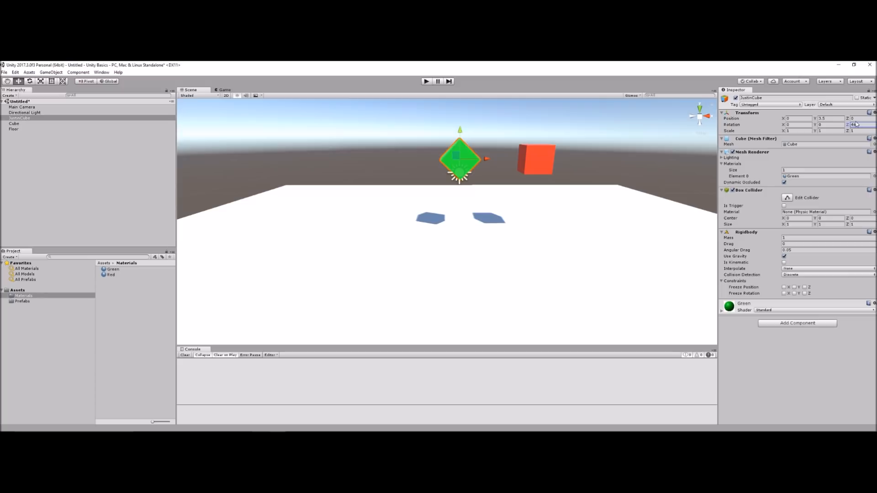
click(422, 81)
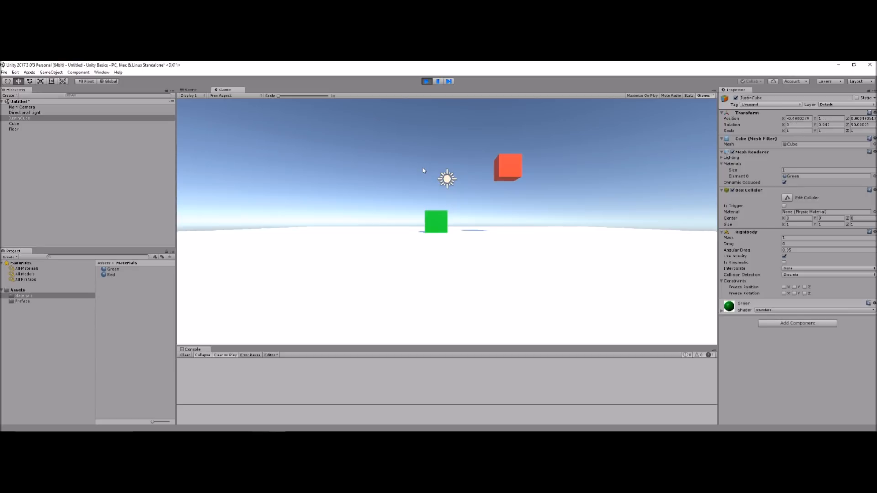
click(424, 84)
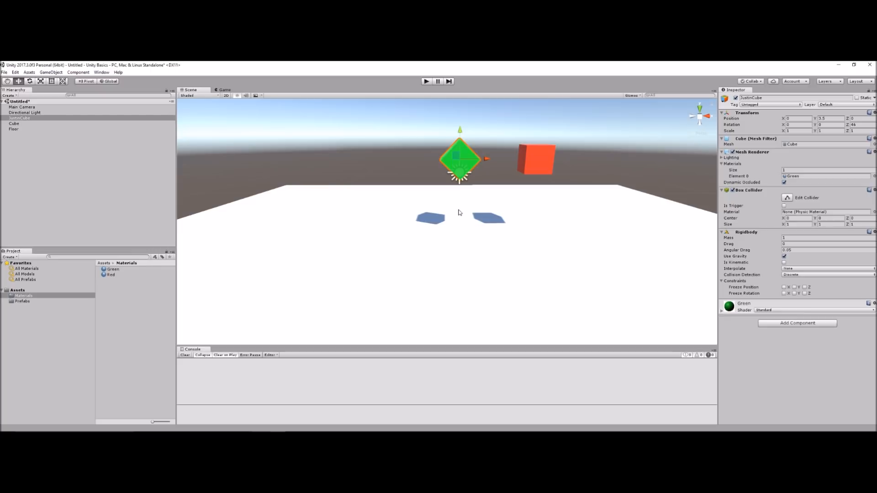
- Compare the red and green cubes' components, and switch to the Google Slides presentation to show the How Do We Use Components? slide
click(543, 157)
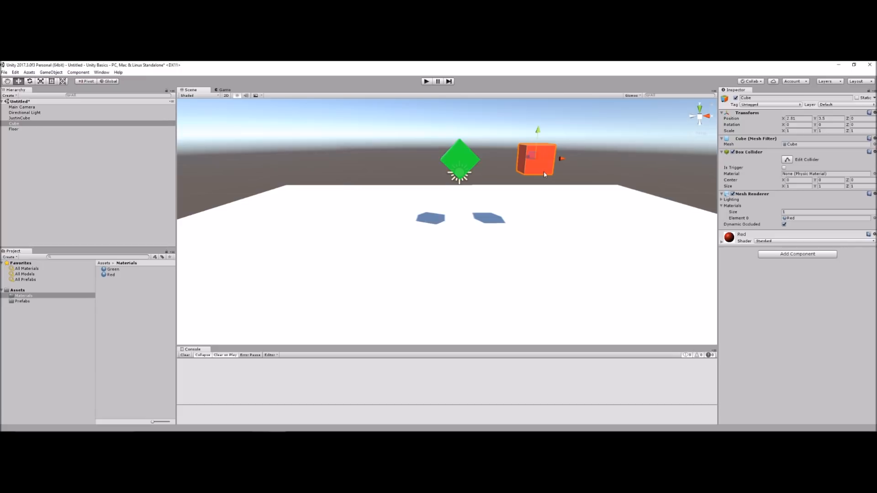
click(459, 159)
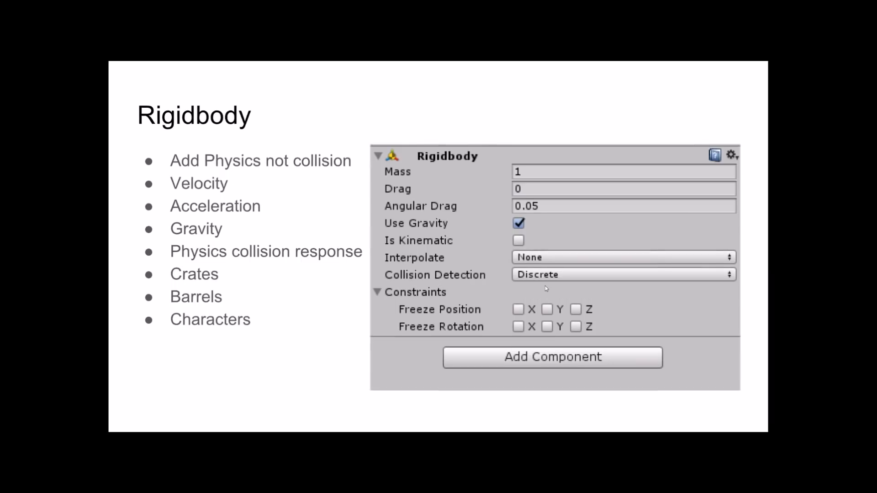
click(545, 279)
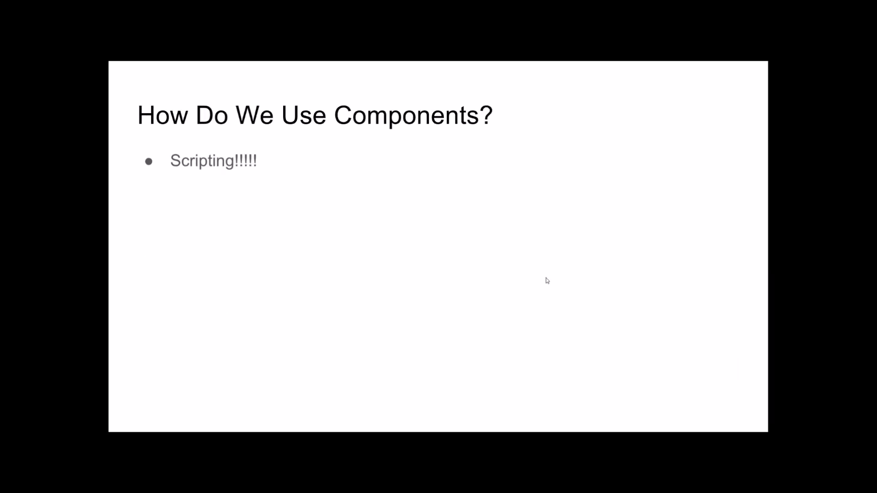